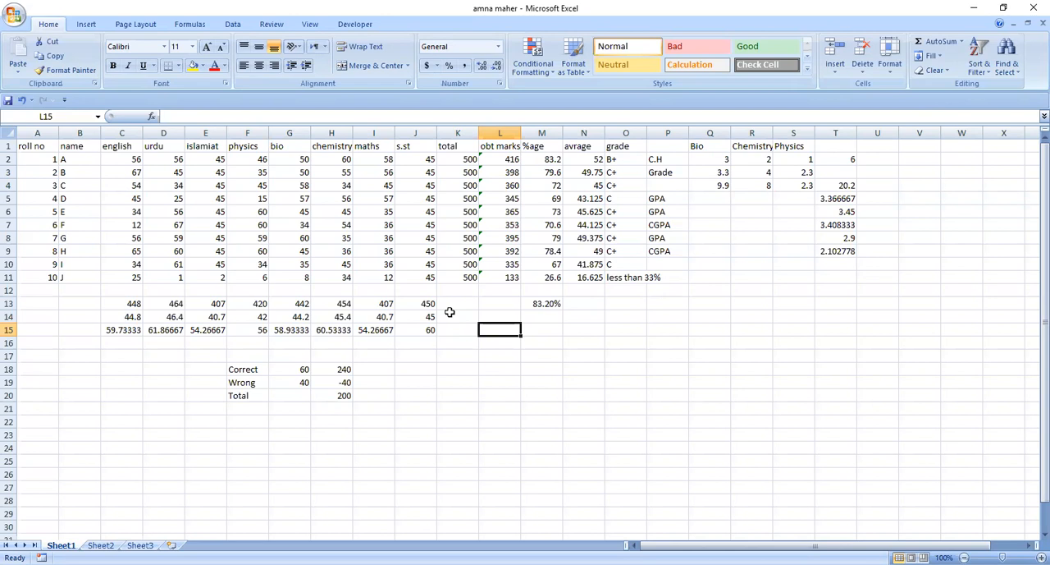
Insert a blank sheet row at row 4, between the records for B and C
left_click(85, 185)
left_click(117, 185)
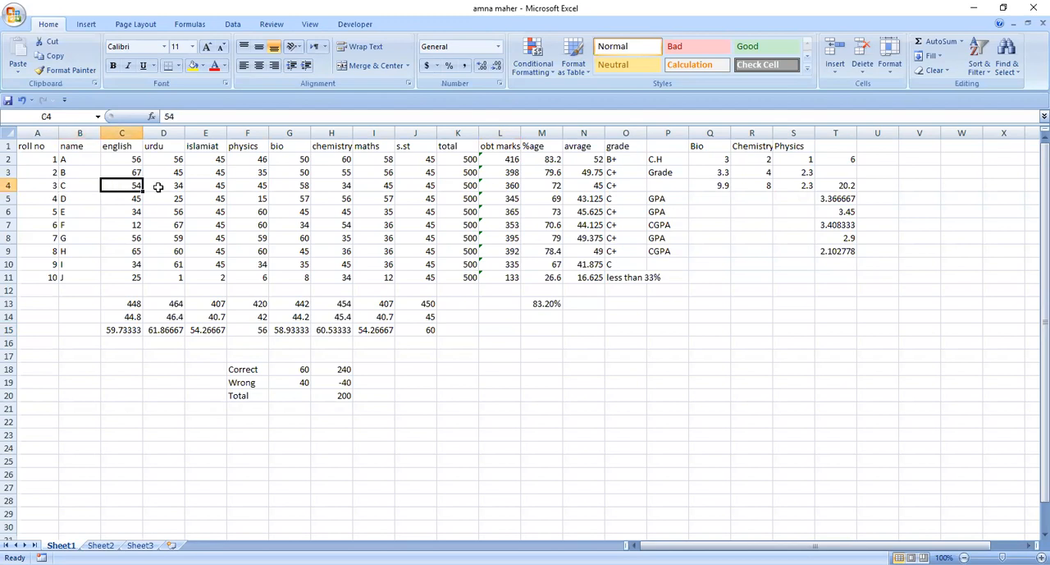
left_click(160, 187)
left_click(211, 189)
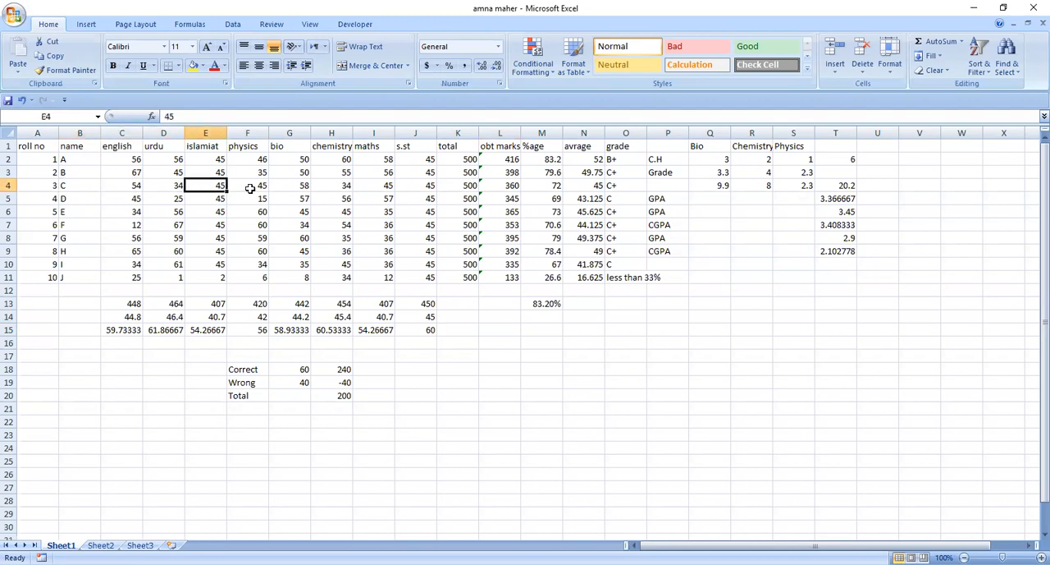
left_click(249, 189)
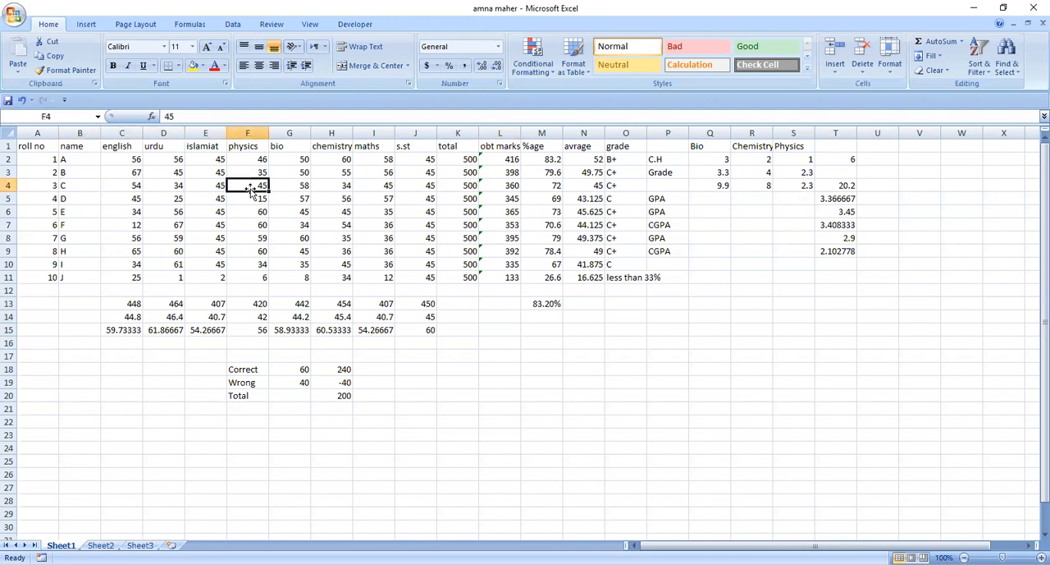
left_click(833, 72)
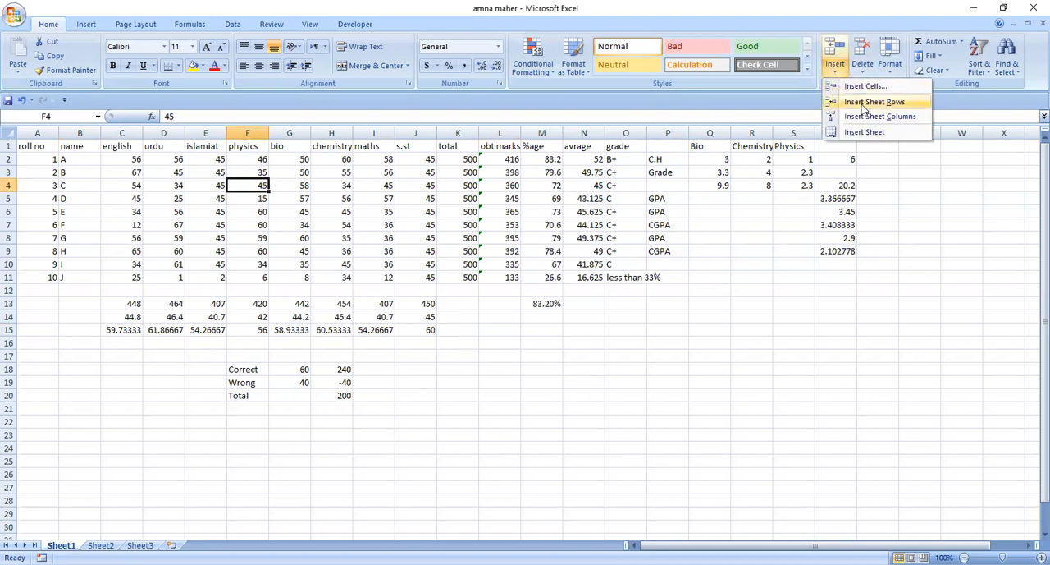
left_click(862, 102)
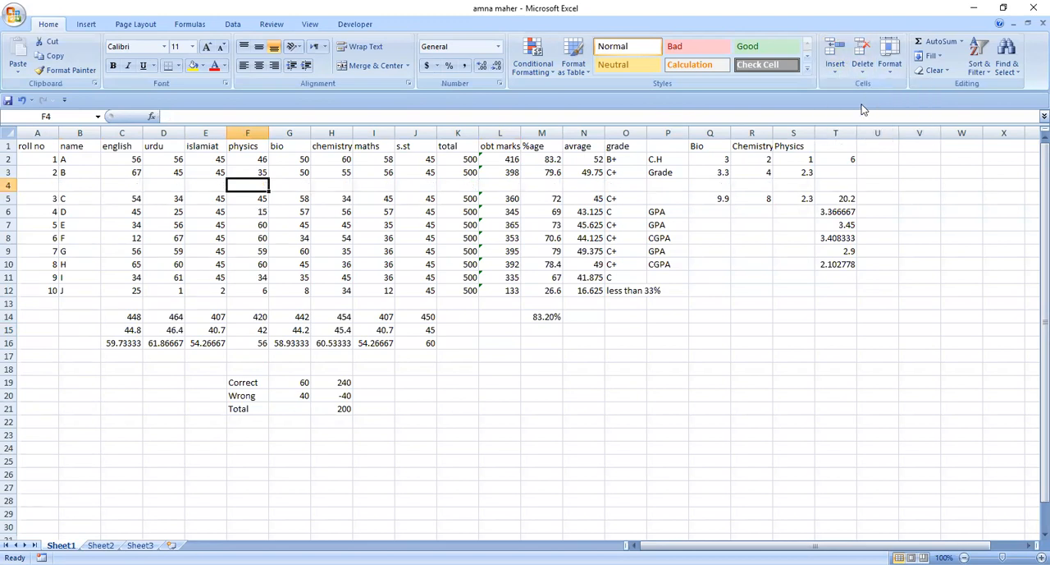
Delete the blank sheet row 4 from the marks table
left_click(297, 184)
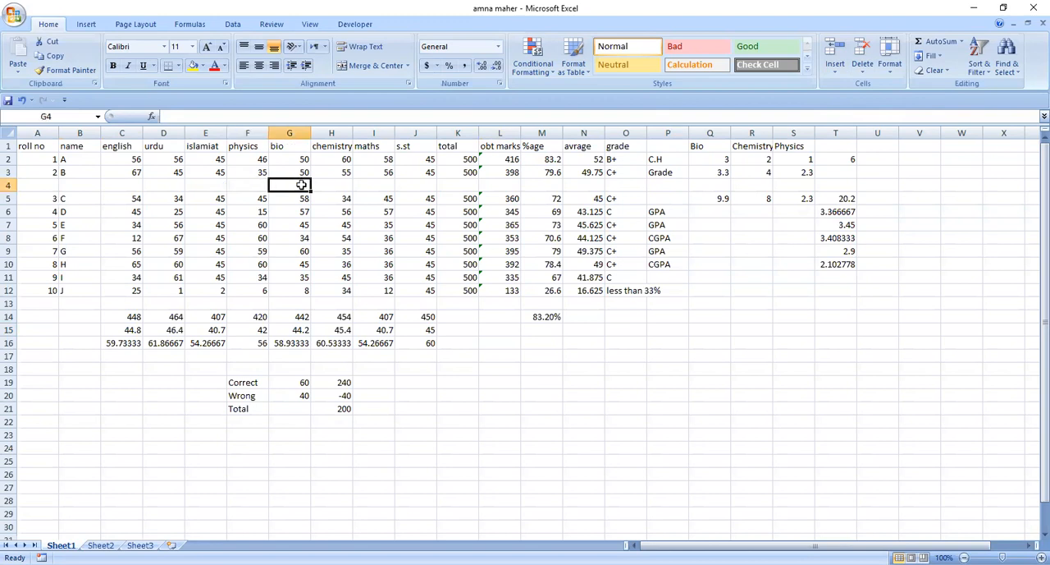
left_click(870, 74)
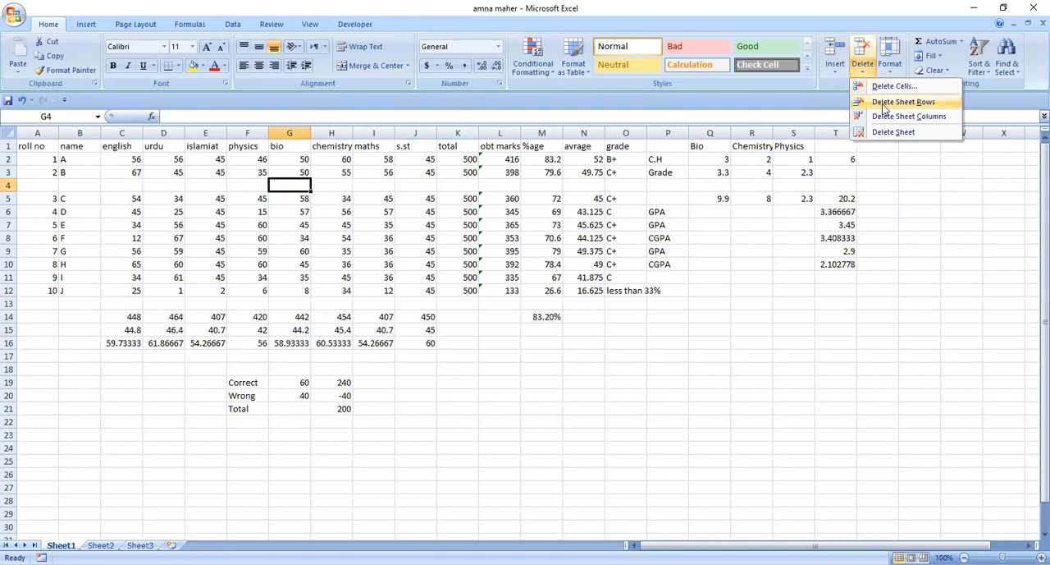
left_click(884, 103)
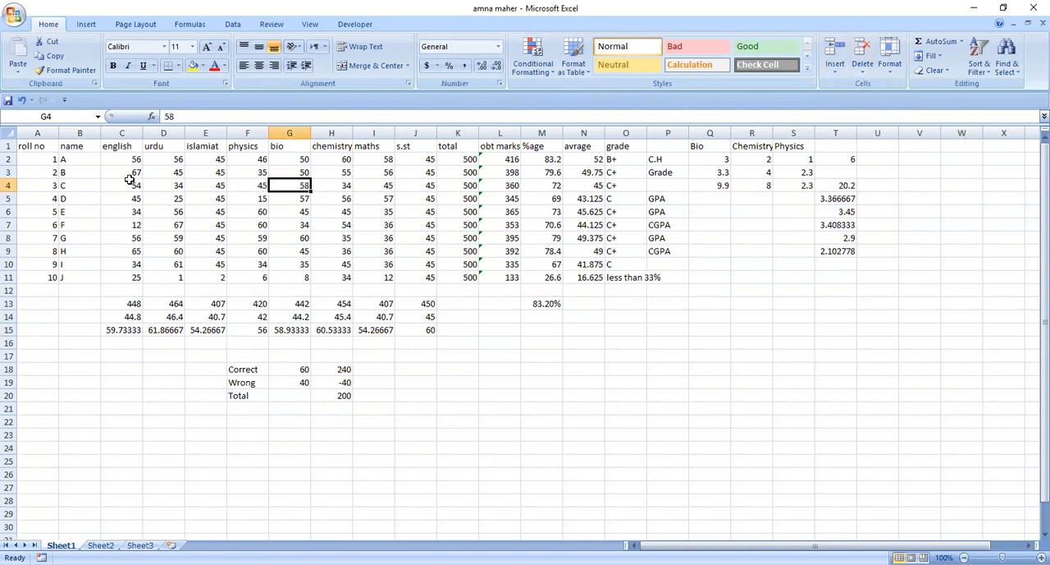
Insert a blank sheet column between the bio and chemistry columns
left_click(303, 158)
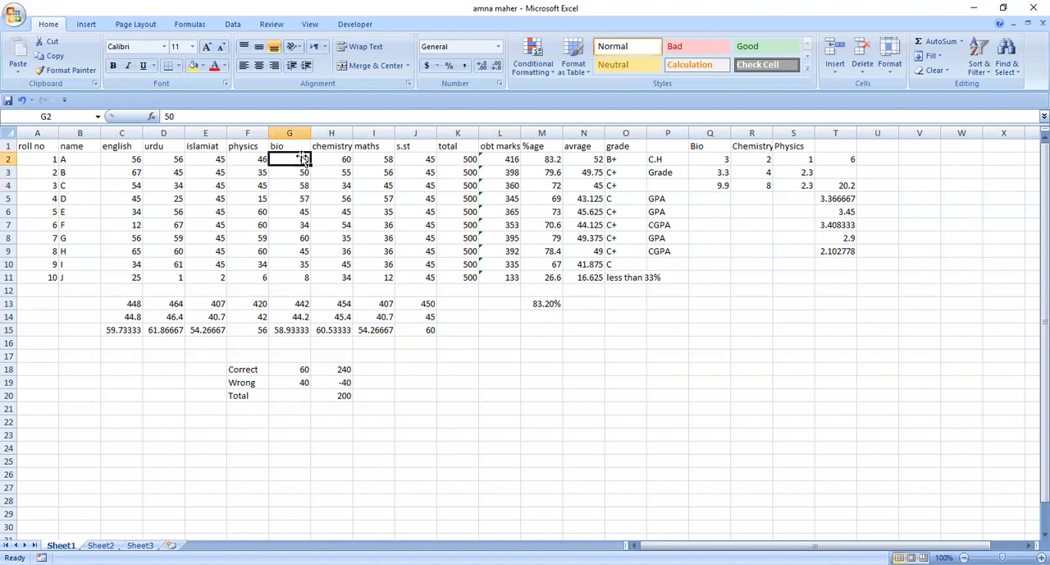
left_click(328, 159)
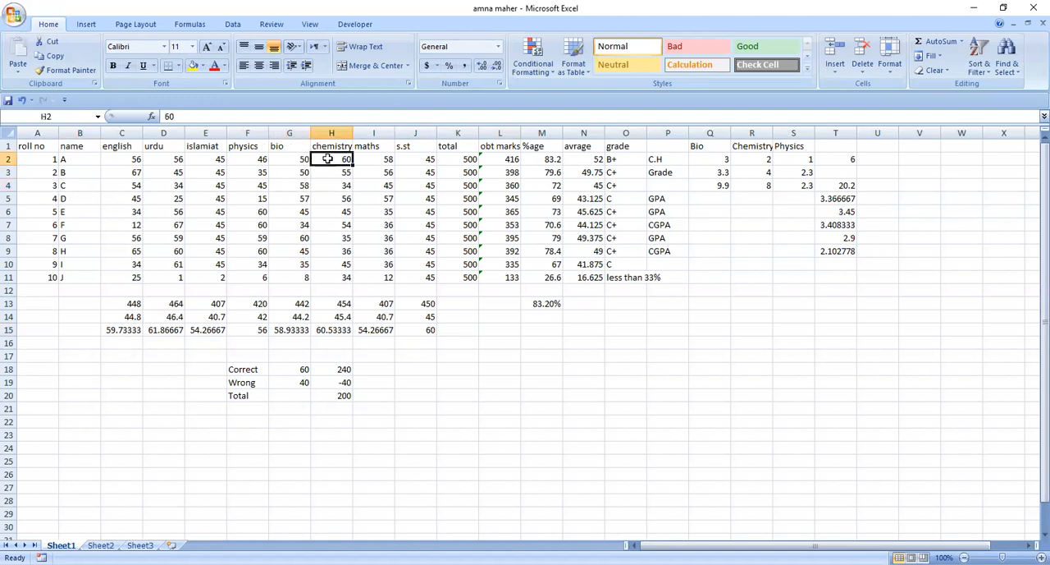
left_click(832, 72)
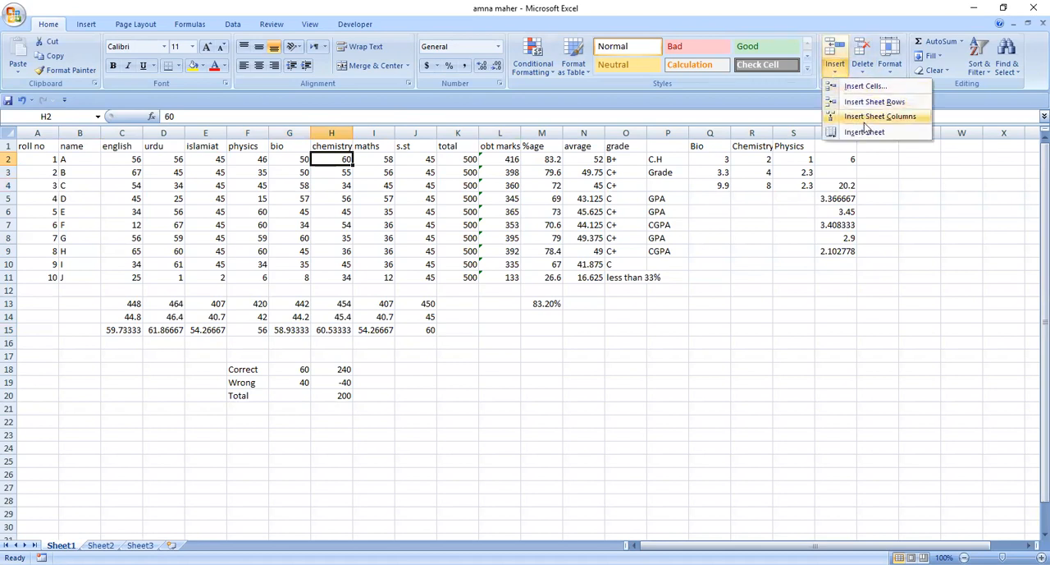
left_click(867, 116)
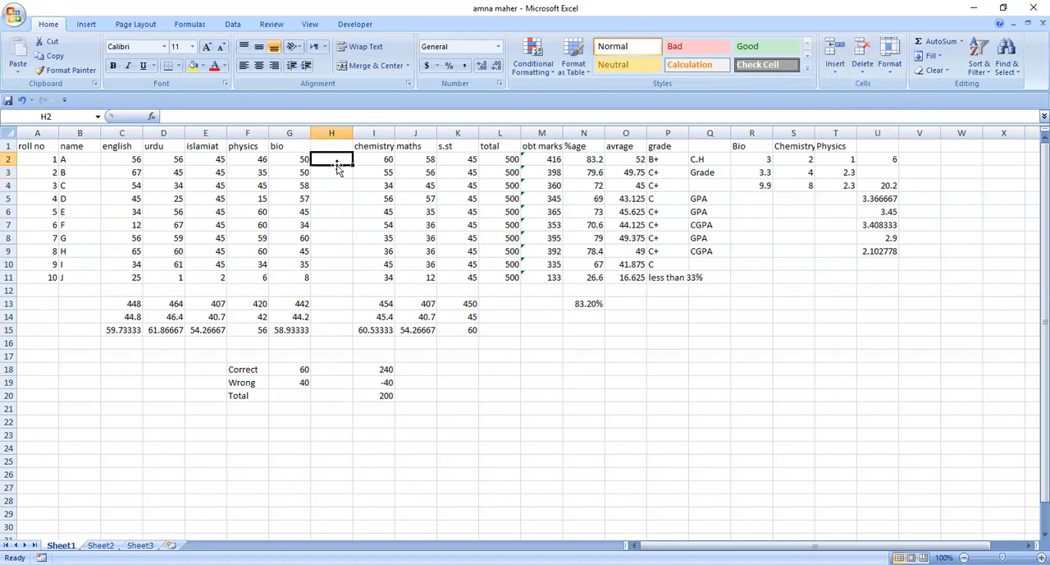
Delete the blank column H between bio and chemistry
left_click(341, 171)
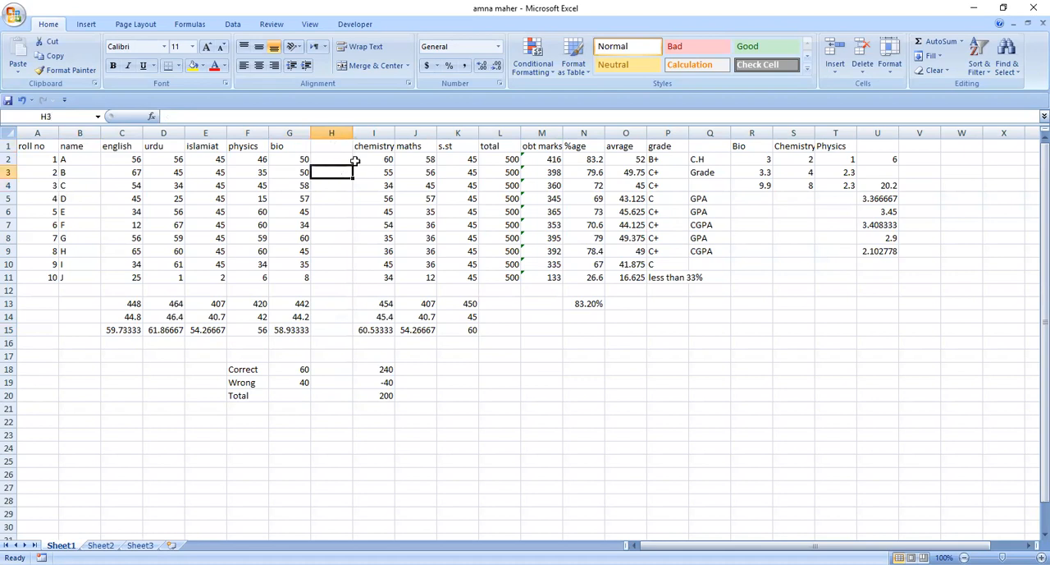
left_click(867, 74)
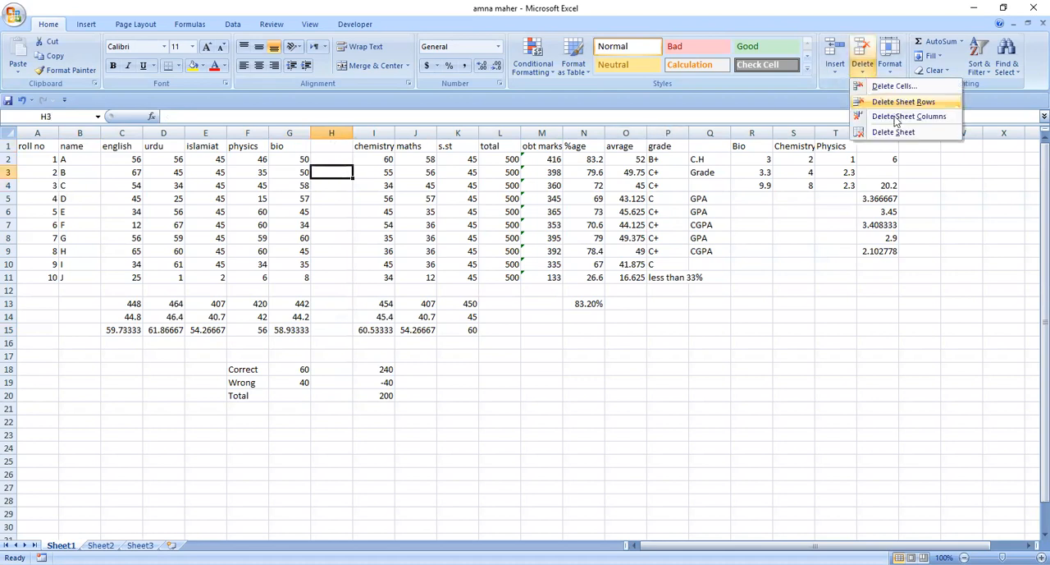
left_click(896, 117)
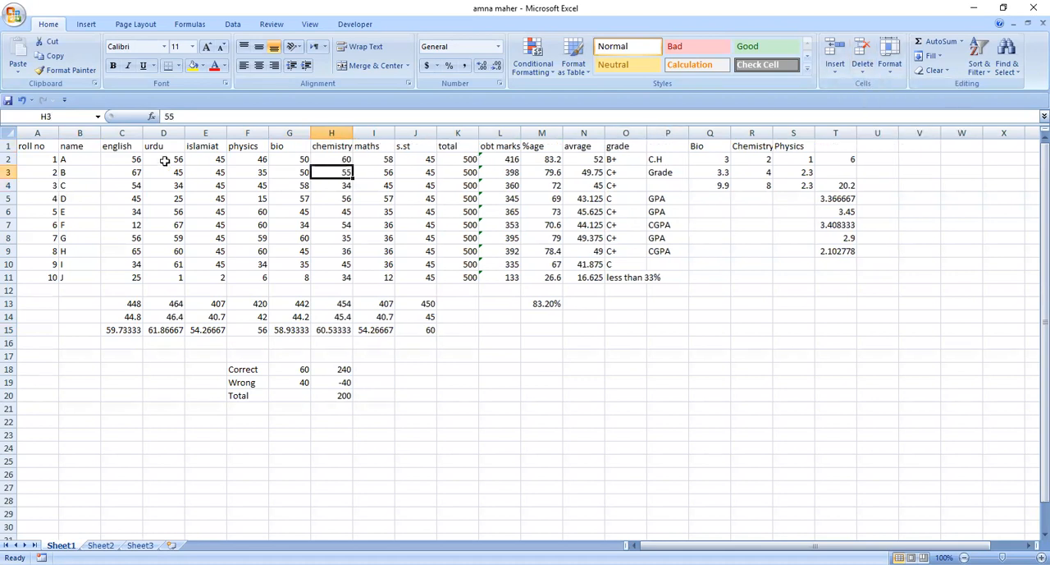
Fill the header cells from name to grade (B1:O1) with the standard red colour
left_click(74, 145)
key("shift+Right")
key("shift+Right")
key("shift+Right")
key("shift+Right")
key("shift+Right")
key("shift+Right")
key("shift+Right")
key("shift+Right")
key("shift+Right")
key("shift+Right")
key("shift+Right")
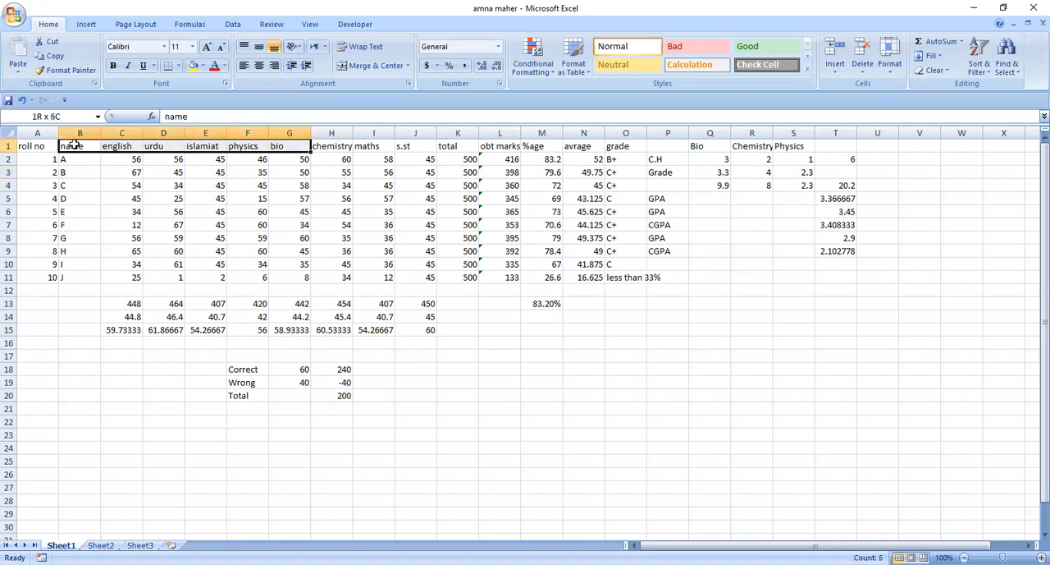
key("shift+Right")
key("shift+Right")
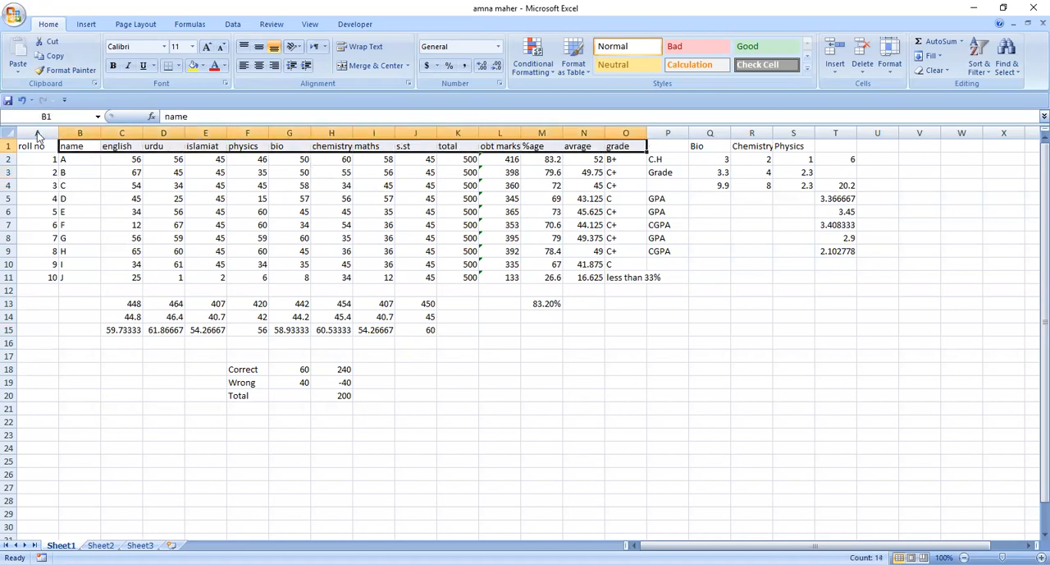
left_click(204, 67)
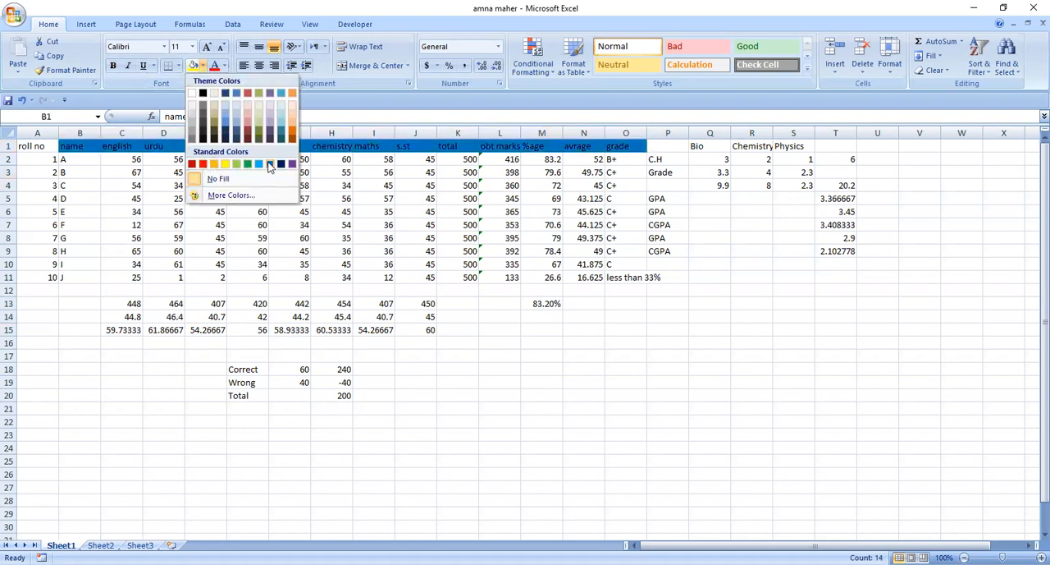
left_click(202, 164)
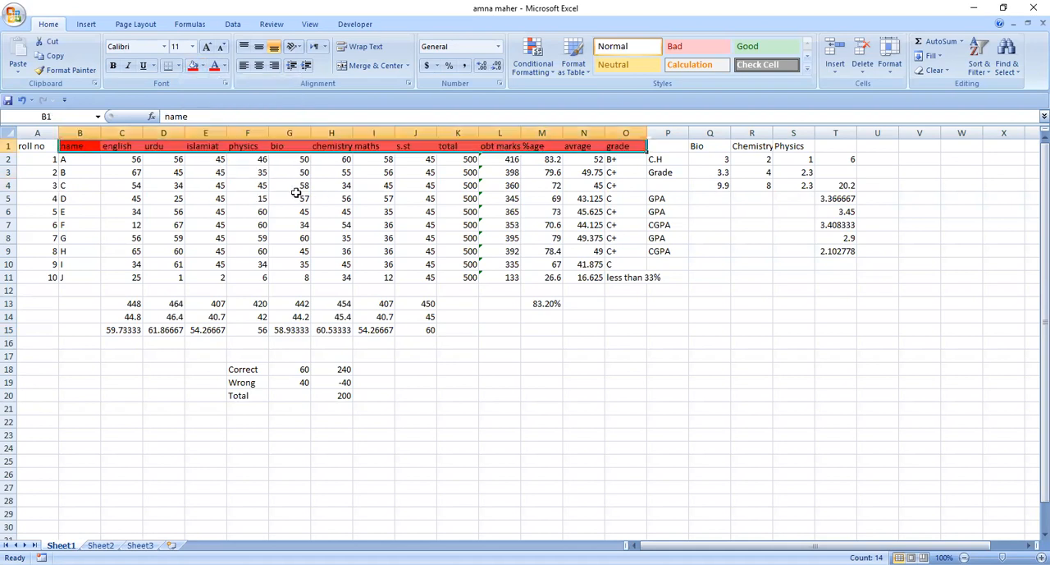
left_click(72, 200)
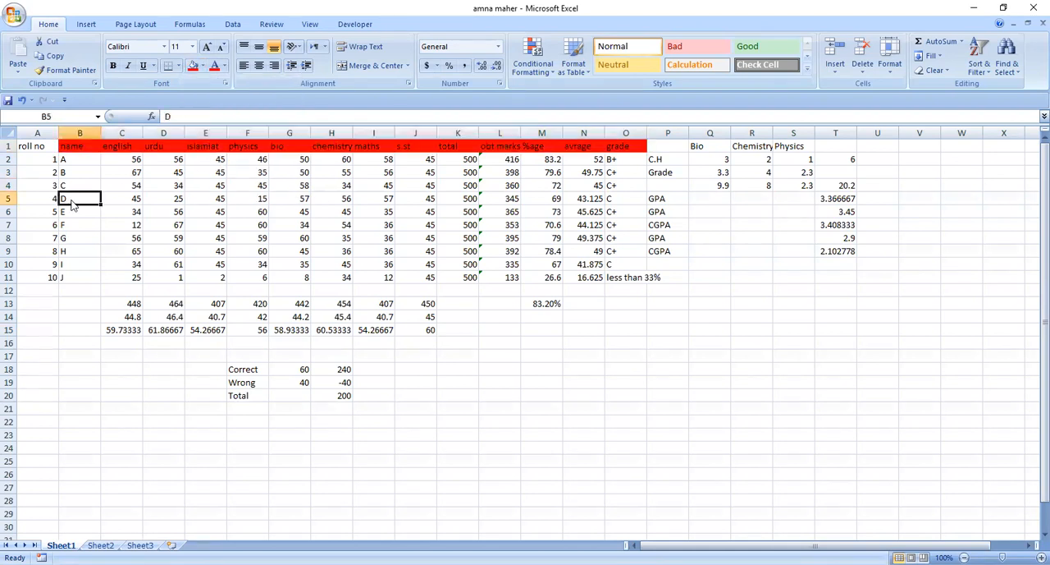
Fill the urdu marks in D2:D11 with yellow
left_click(169, 160)
key("shift+Down")
key("shift+Down")
key("shift+Down")
key("shift+Down")
key("shift+Down")
key("shift+Down")
key("shift+Down")
key("shift+Down")
key("shift+Down")
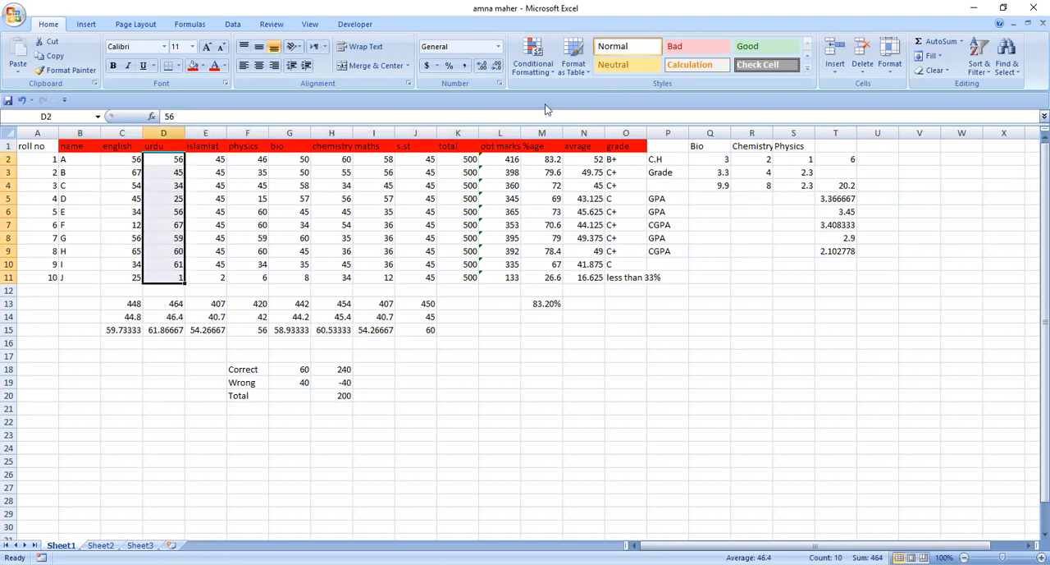
left_click(202, 66)
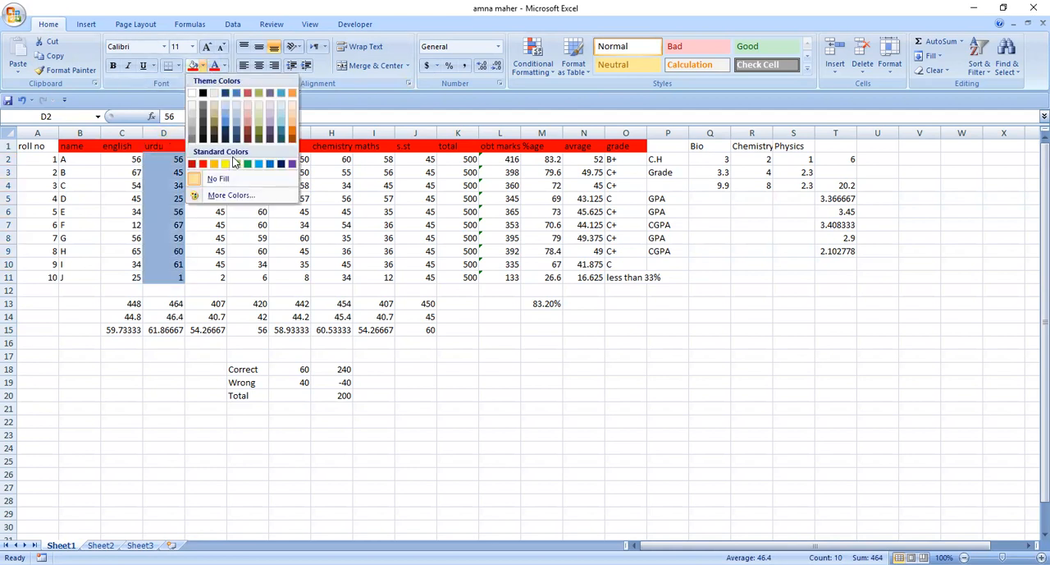
left_click(231, 164)
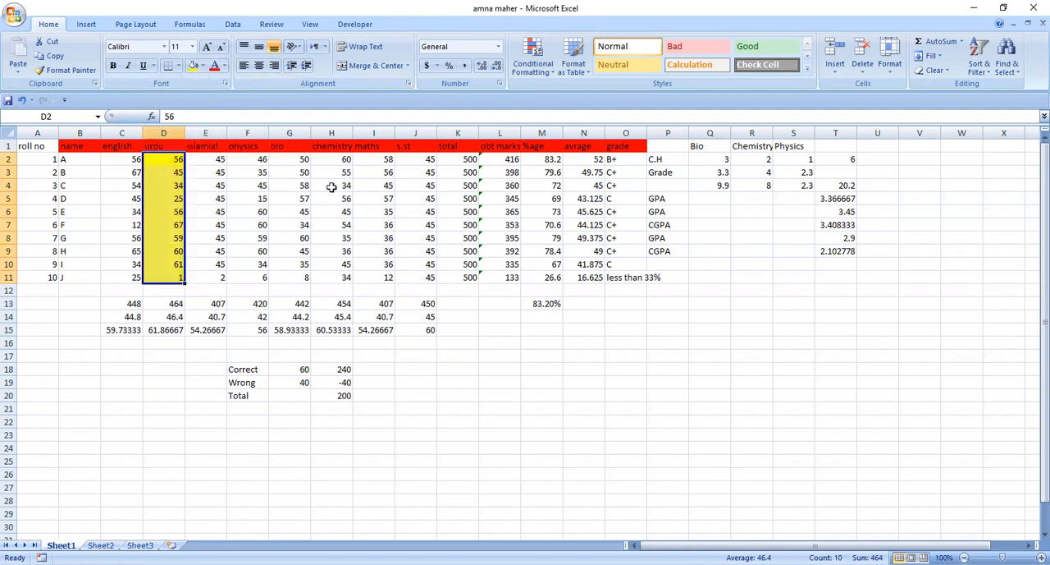
Apply the same yellow fill to the bio mark of student D in cell G5
left_click(304, 197)
left_click(194, 66)
left_click(474, 235)
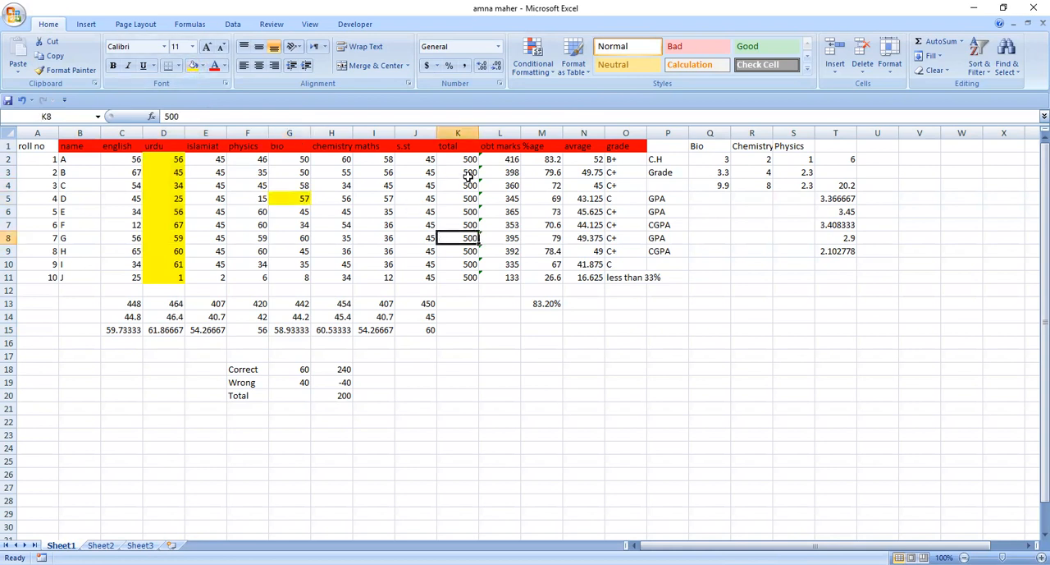
left_click(473, 197)
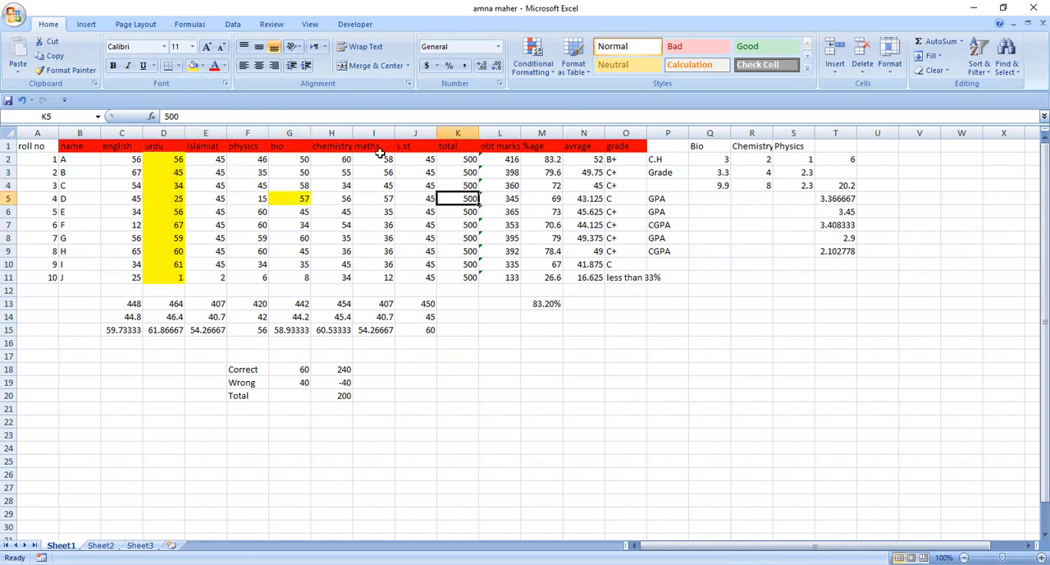
left_click(204, 66)
left_click(147, 190)
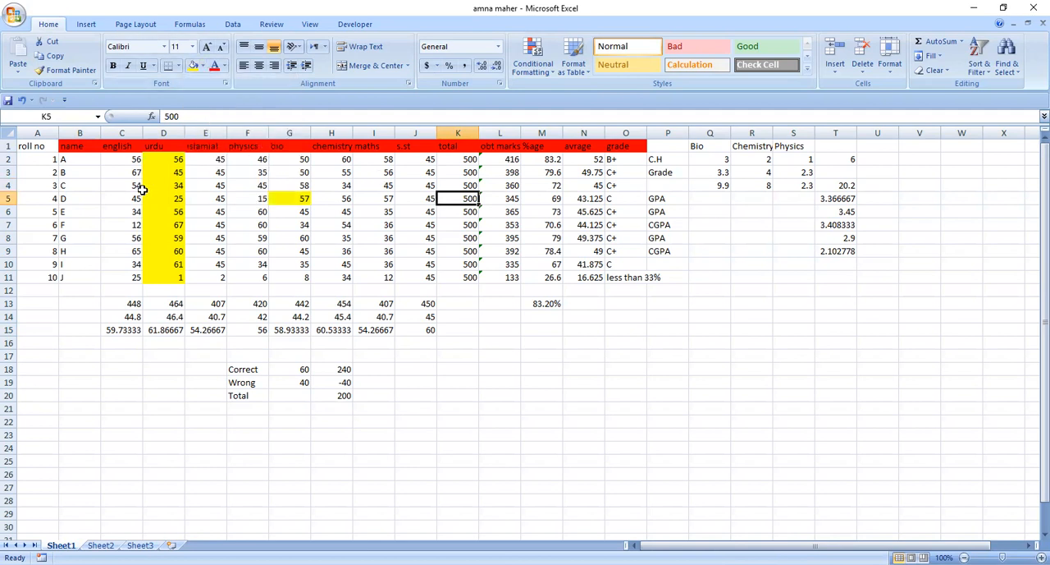
Change the font colour of the names A to D in B2:B5 to red
left_click(64, 161)
left_click_drag(64, 161, 64, 199)
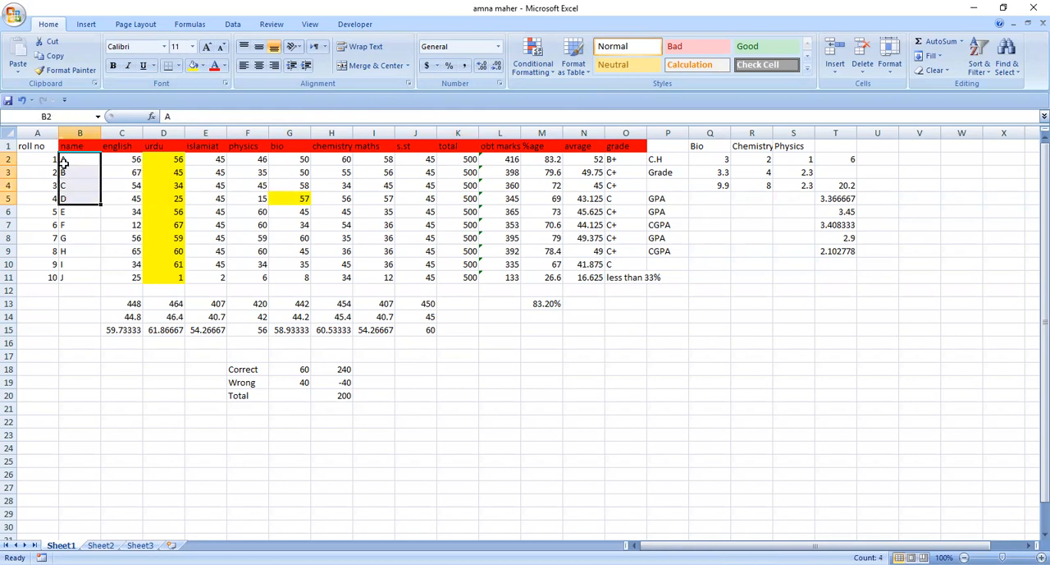
left_click(226, 66)
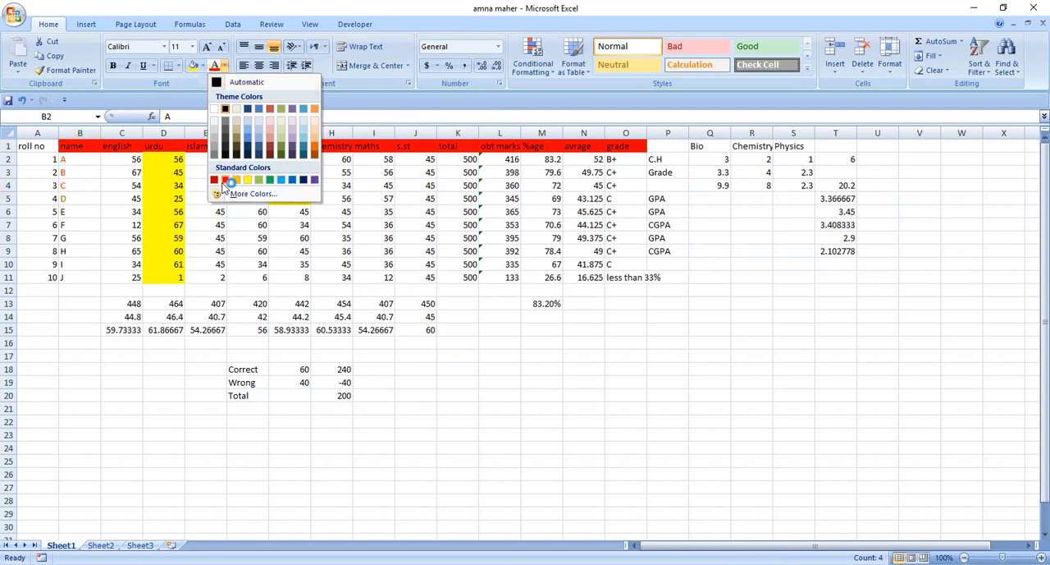
left_click(77, 224)
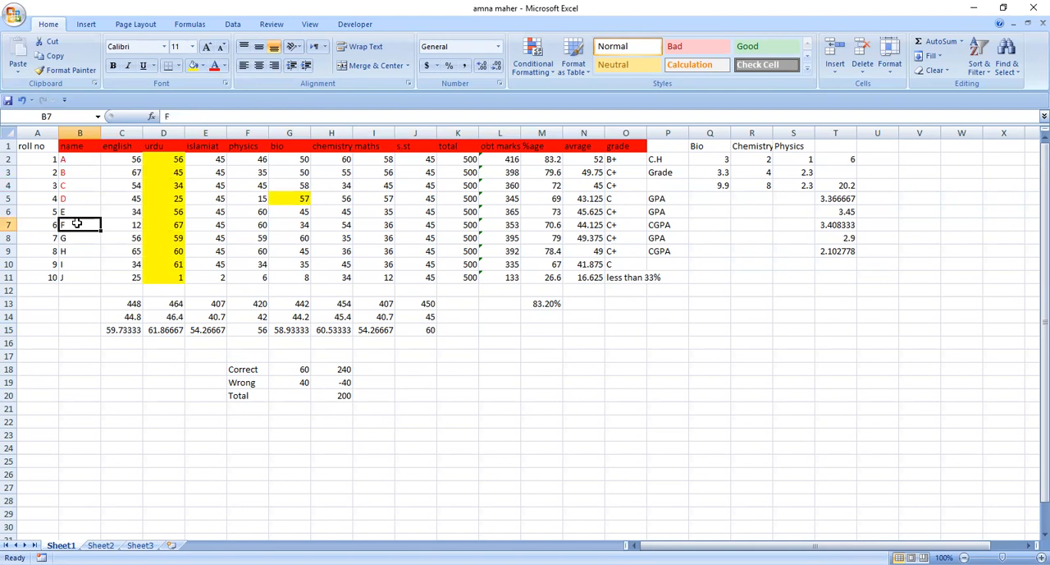
left_click_drag(444, 185, 415, 183)
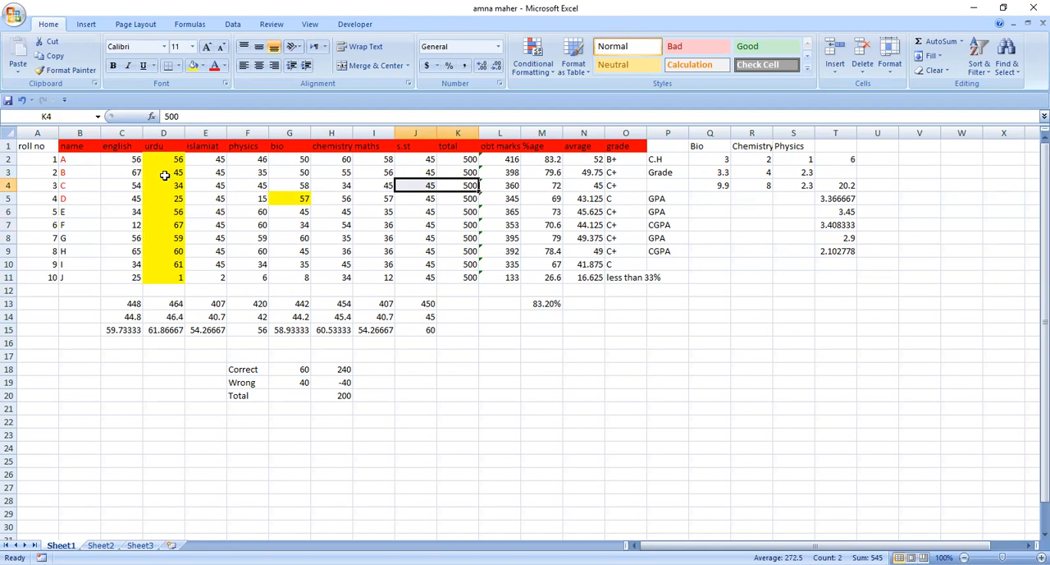
Select the student records in A2:O11 and open a custom sort for them
left_click(50, 160)
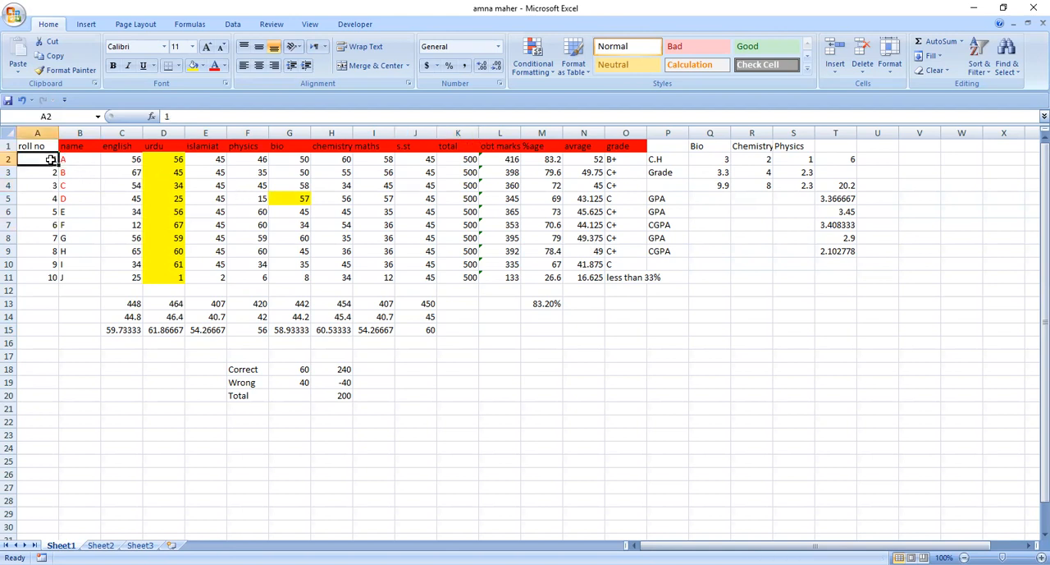
key("shift+Right")
key("shift+Right")
key("shift+Right")
key("shift+Right")
key("shift+Right")
key("shift+Right")
key("shift+Right")
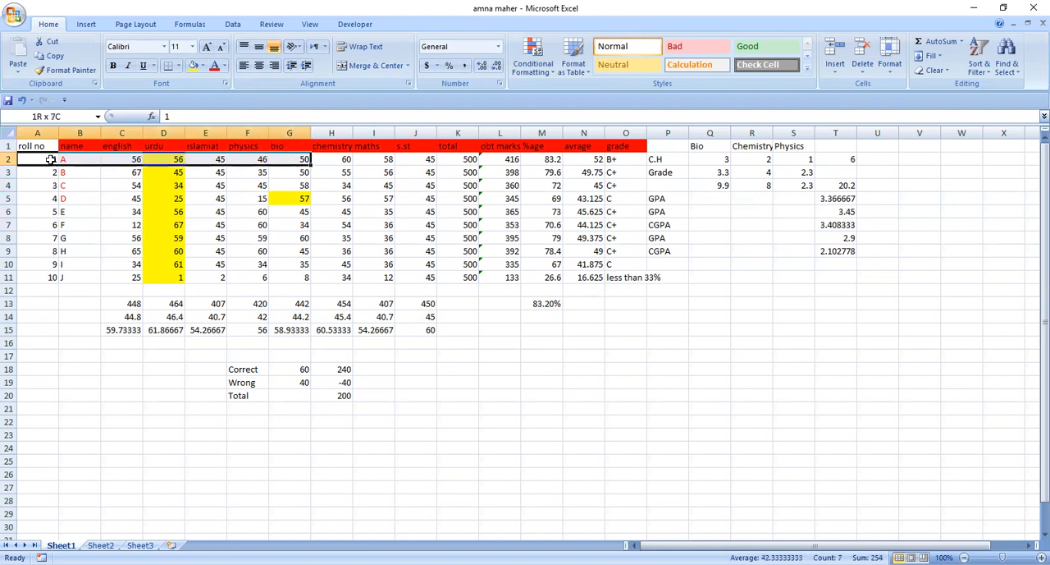
key("shift+Right")
key("shift+Right")
key("shift+Right")
key("shift+Right")
key("shift+Right")
key("shift+Right")
key("shift+Right")
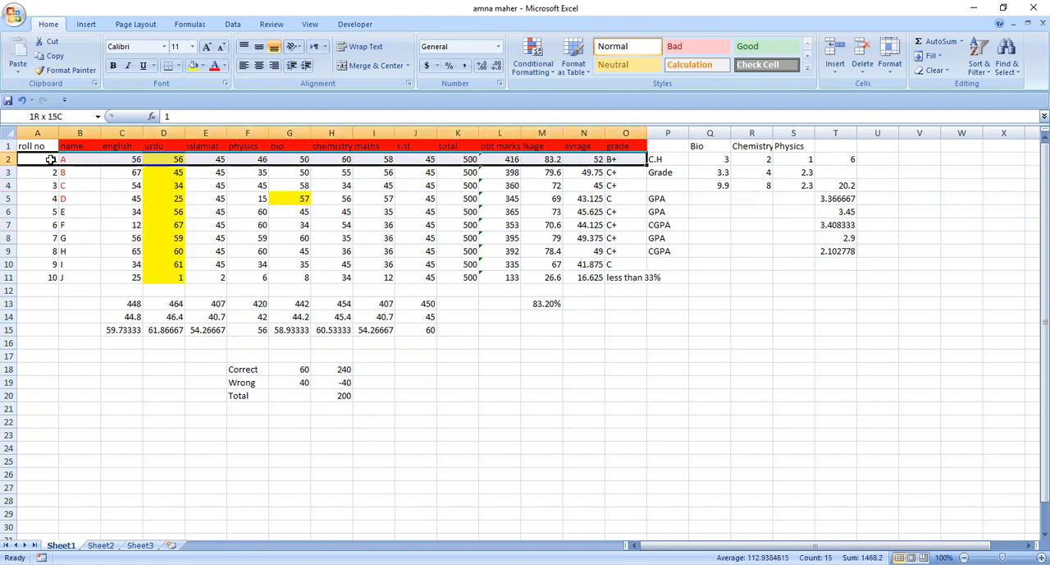
key("shift+Down")
key("shift+Down")
key("shift+Down")
key("shift+Down")
key("shift+Down")
key("shift+Down")
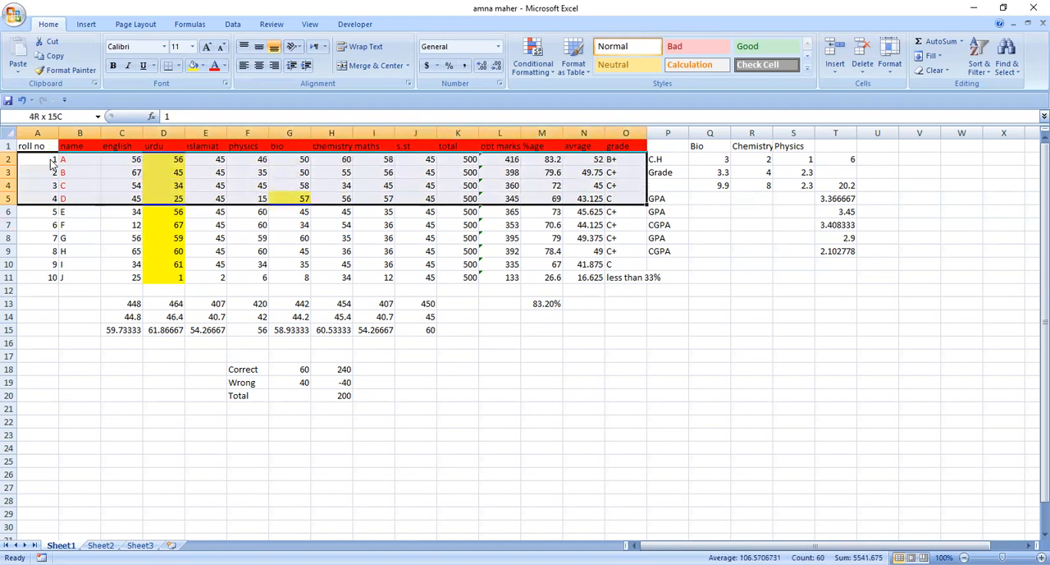
key("shift+Down")
key("shift+Down")
key("shift+Down")
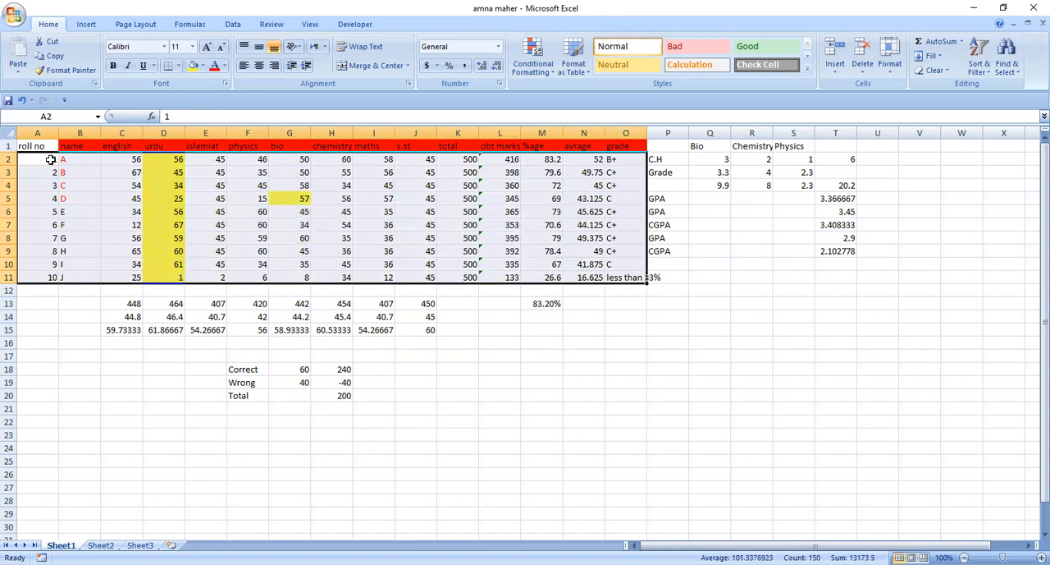
left_click(990, 76)
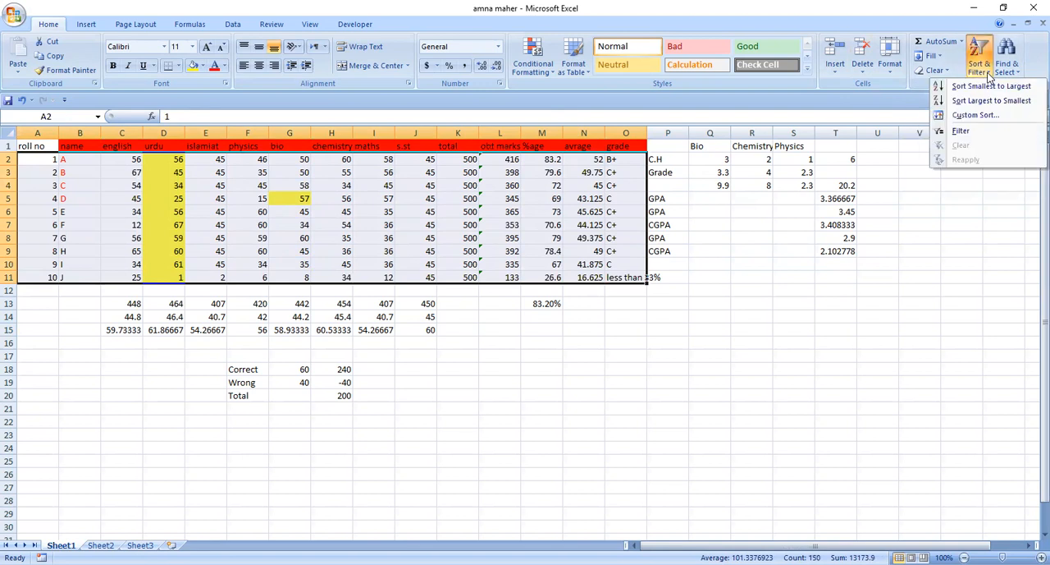
left_click(976, 119)
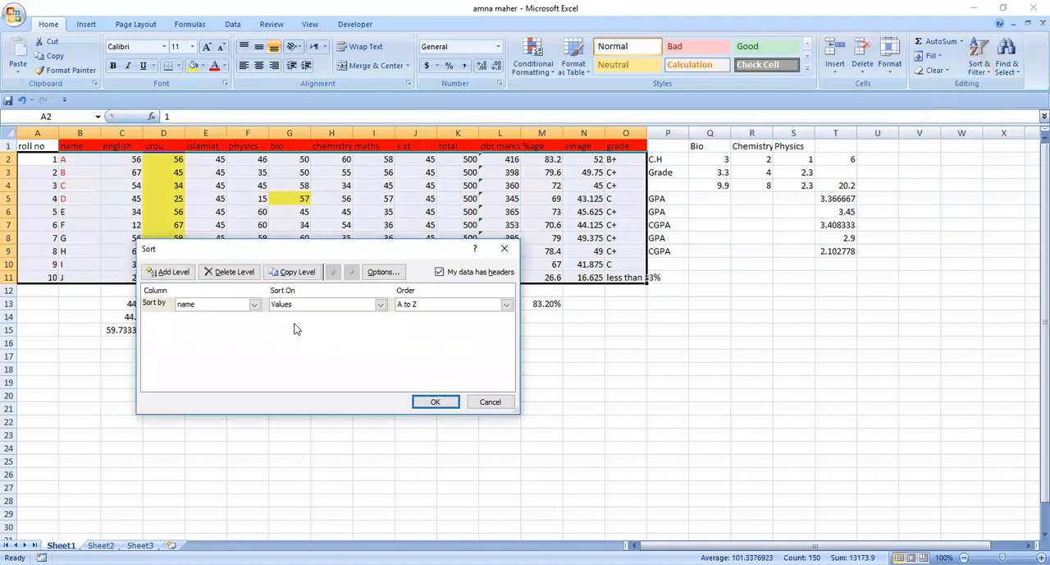
Sort the selected records by the %age column on values, ordered Largest to Smallest
left_click(255, 304)
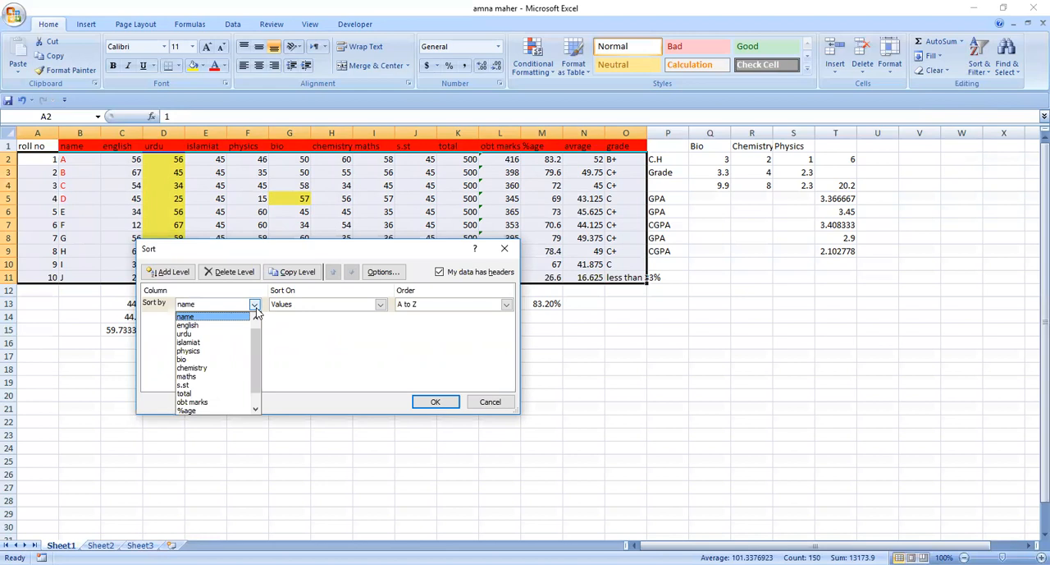
left_click_drag(256, 354, 251, 384)
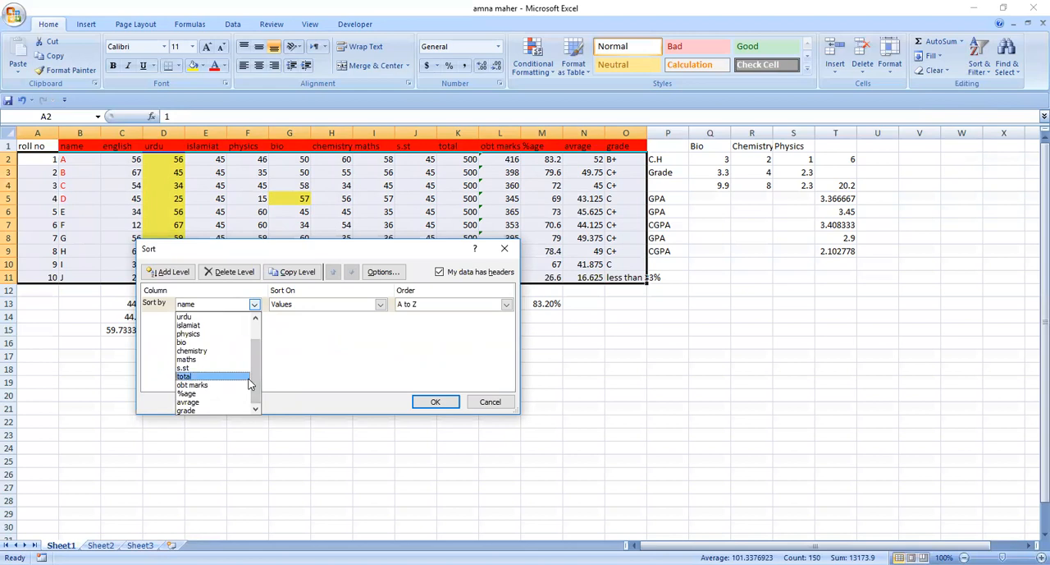
left_click(202, 394)
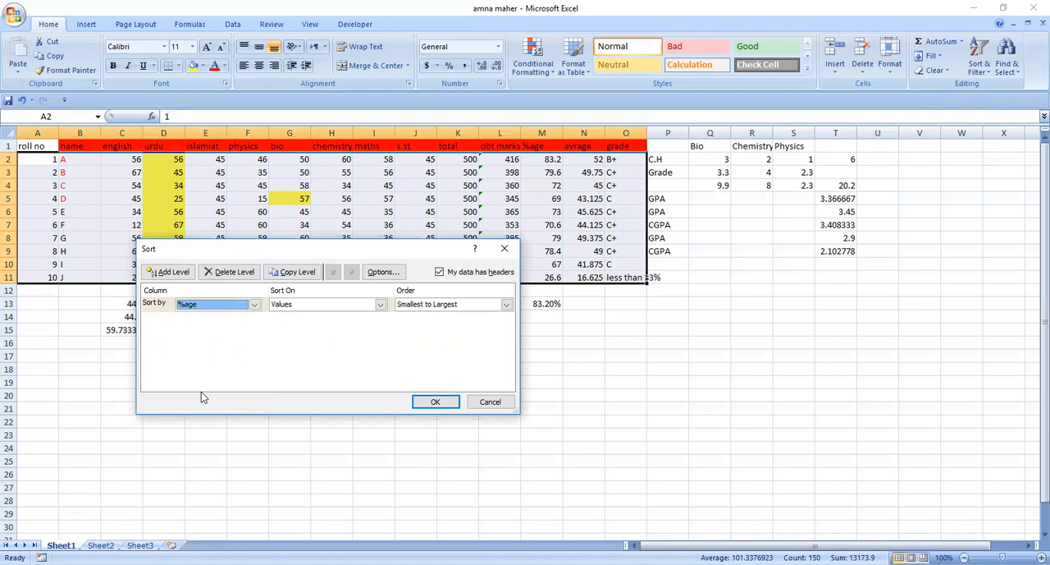
left_click(380, 305)
left_click(379, 309)
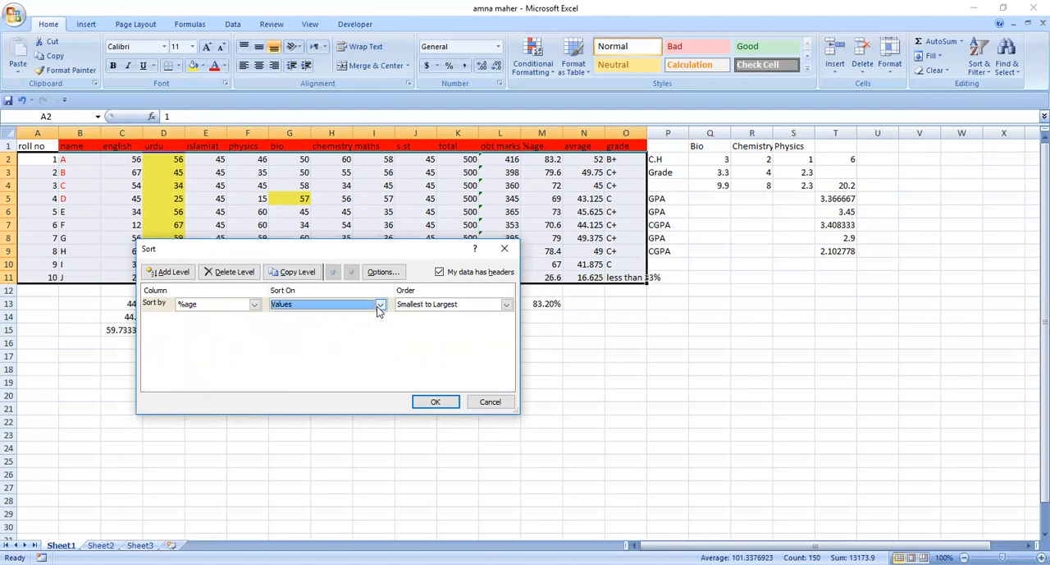
left_click(508, 307)
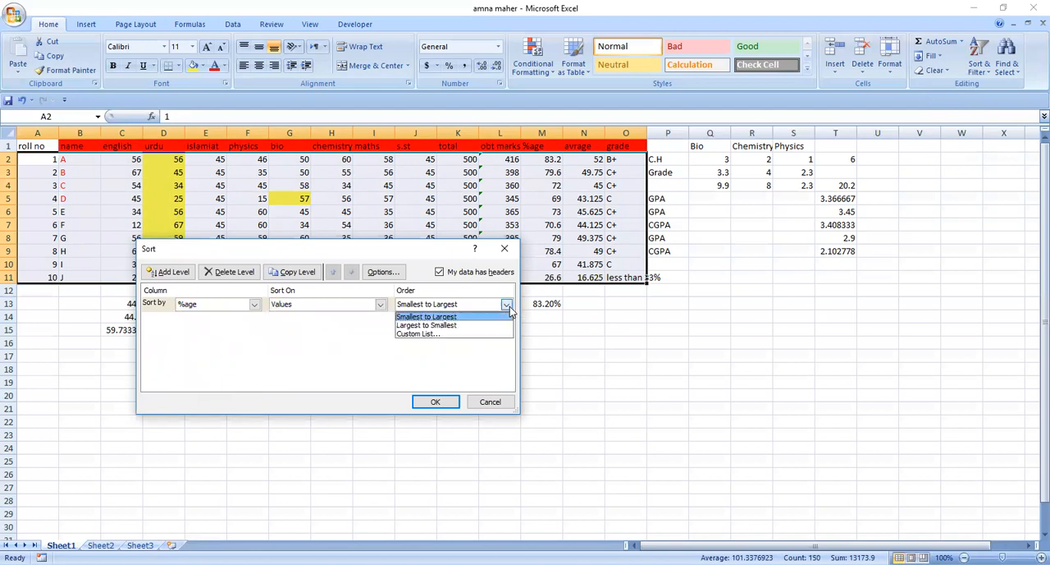
left_click(465, 326)
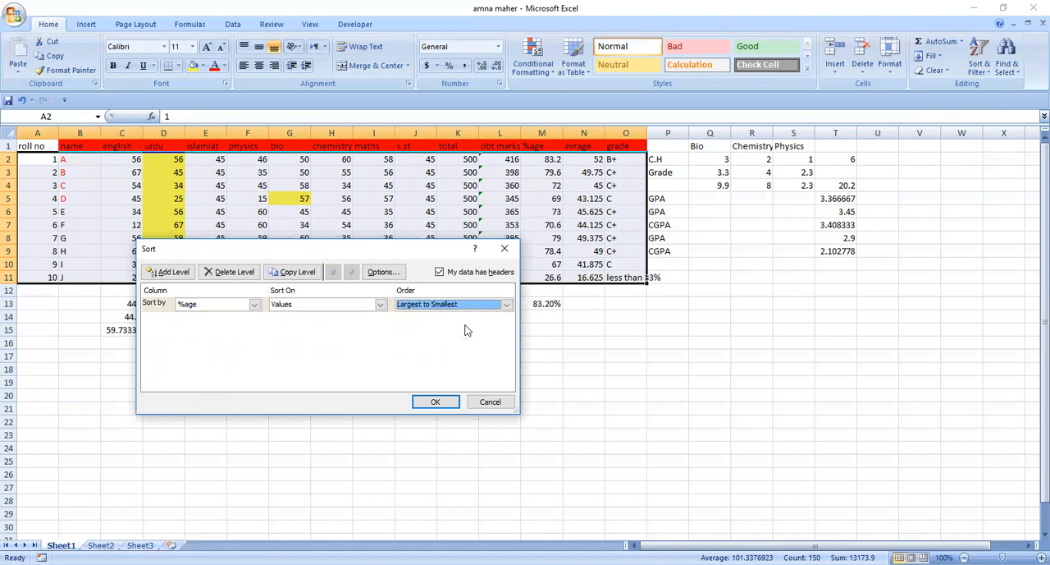
left_click(424, 401)
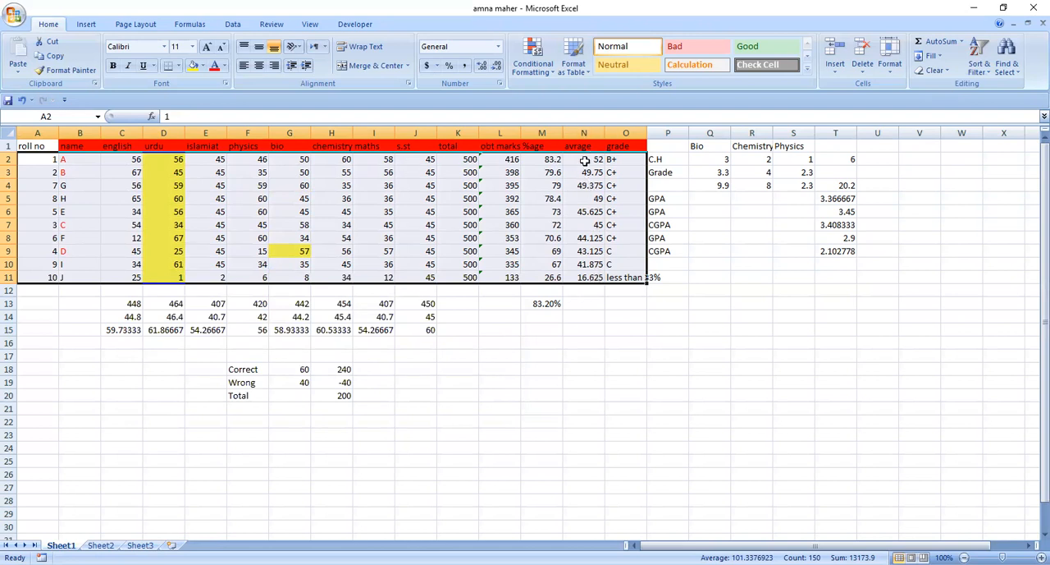
Review the order of the sorted percentages in column M, starting from cell M2
left_click(542, 161)
left_click(542, 173)
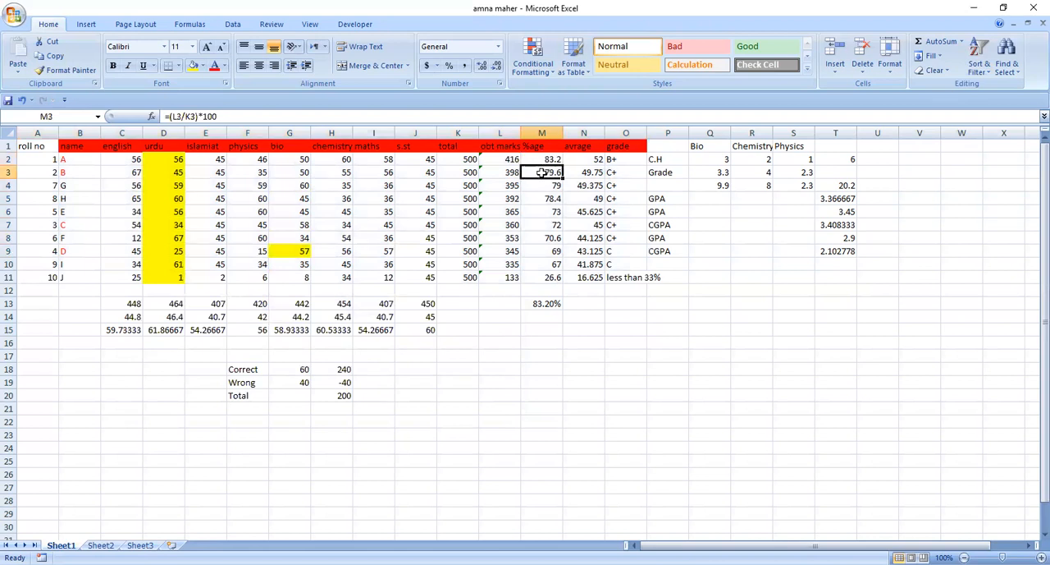
key("Down")
key("Down")
key("Down")
key("Down")
key("Down")
key("Down")
key("Down")
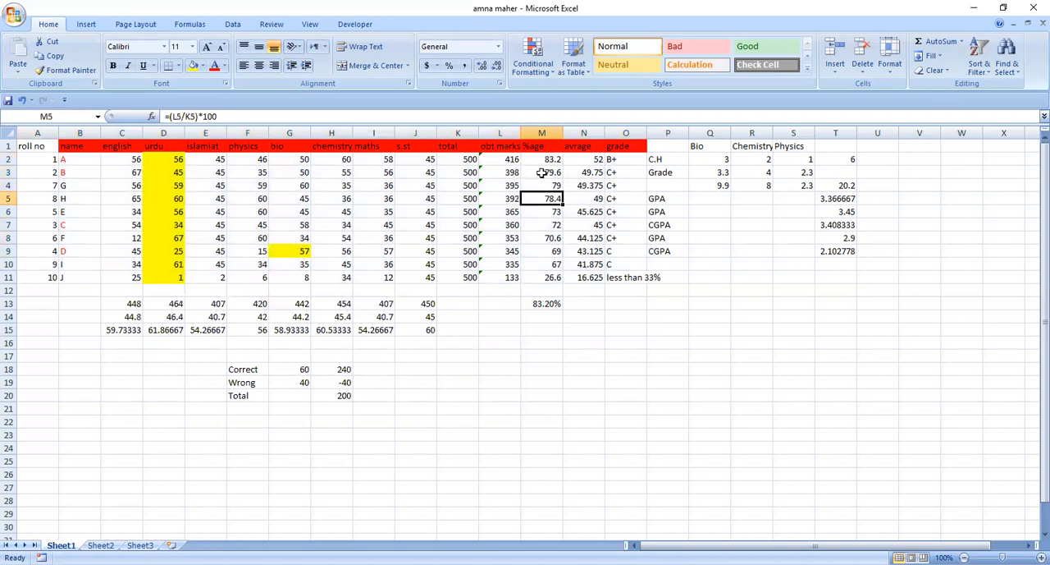
left_click(542, 172)
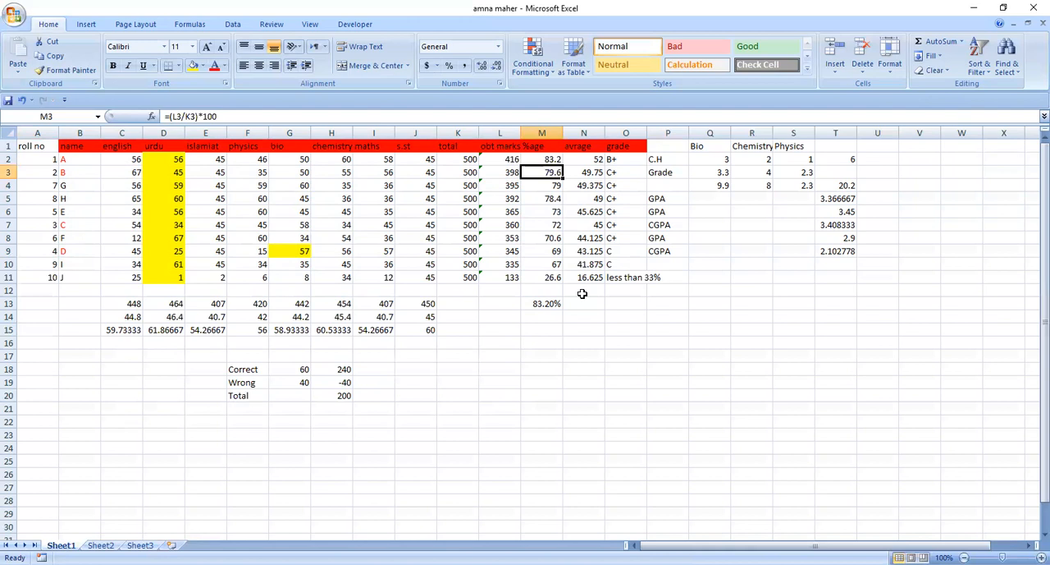
Examine the english marks from C2 down and the total and average formulas in C13 and C14
left_click(136, 159)
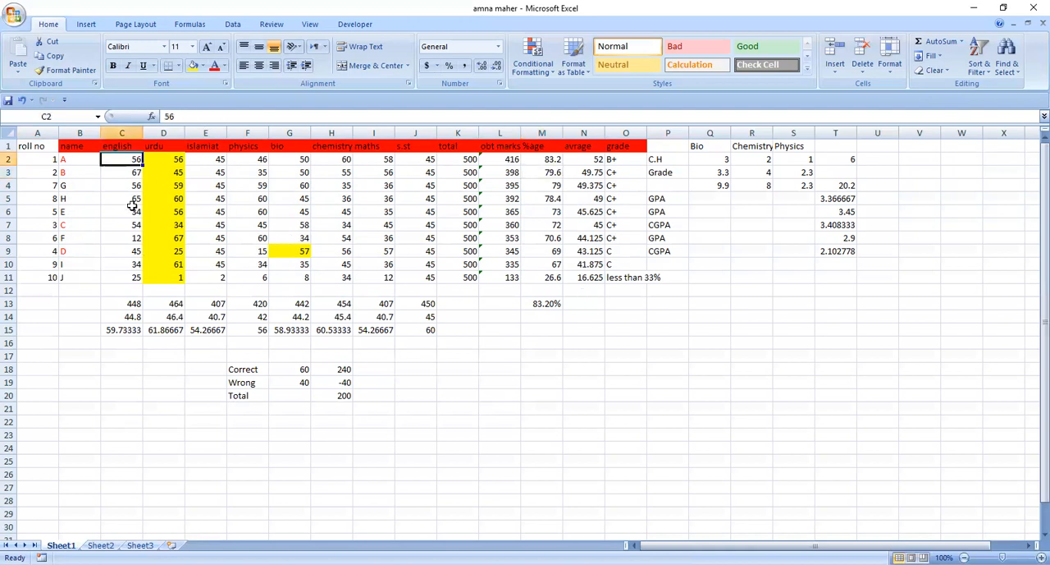
left_click_drag(127, 161, 127, 238)
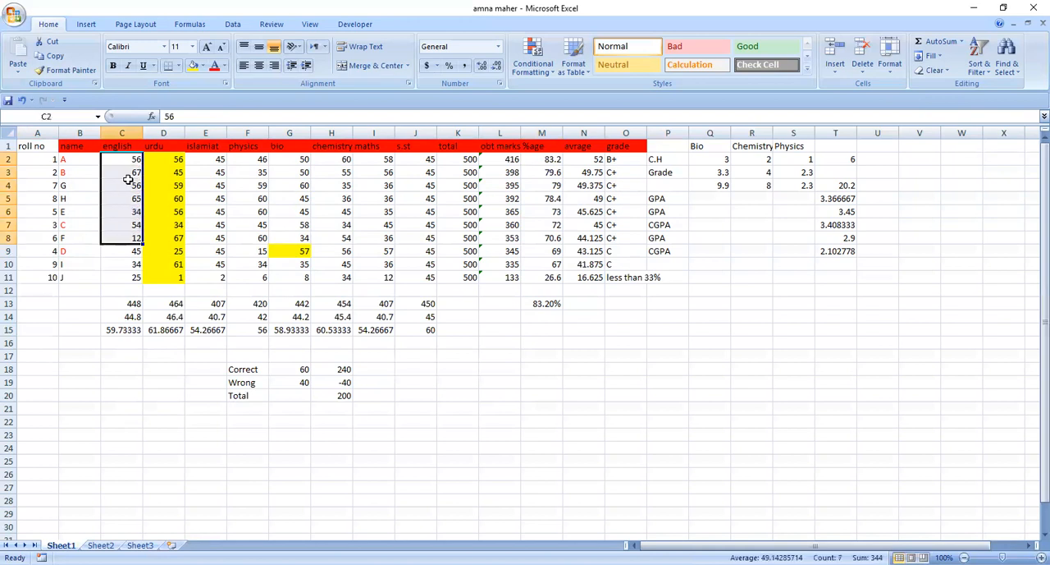
left_click(122, 305)
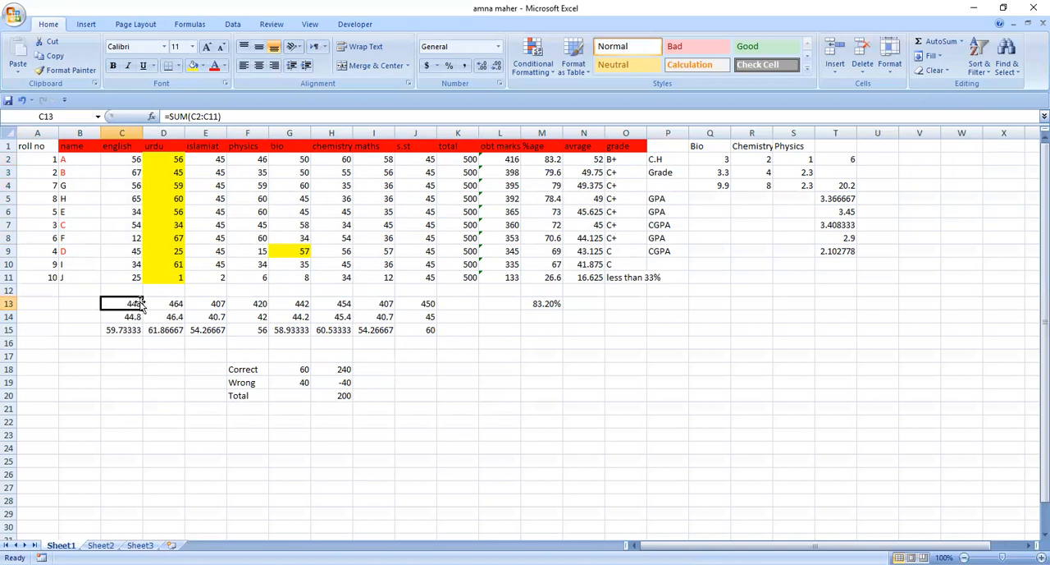
left_click(136, 316)
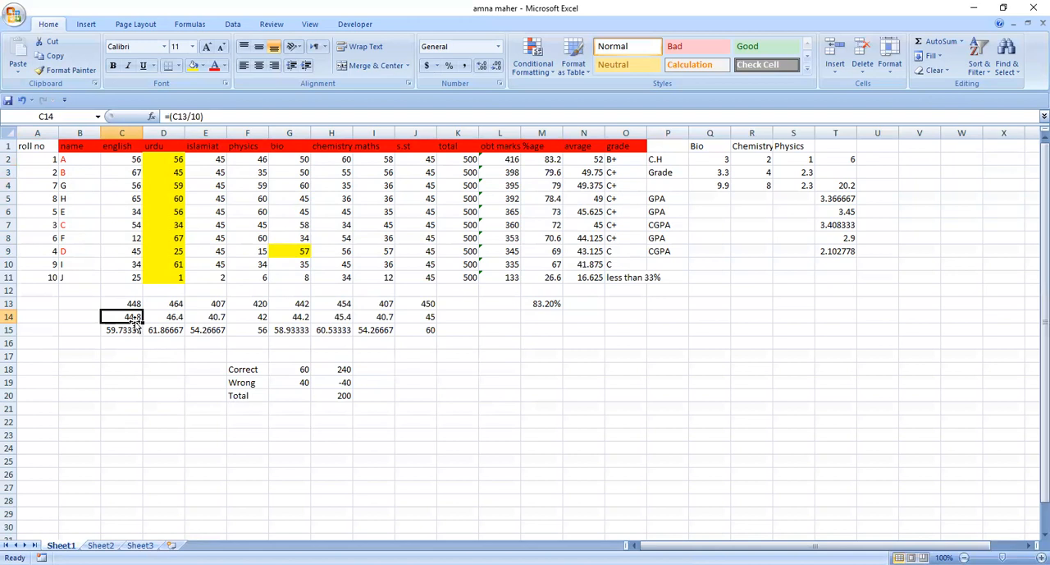
left_click(130, 302)
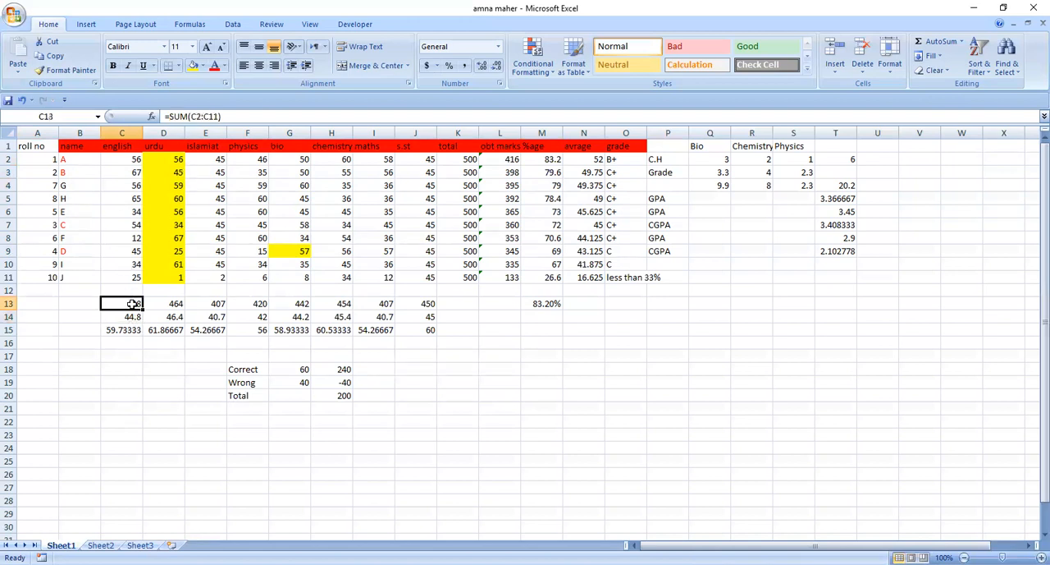
left_click(131, 317)
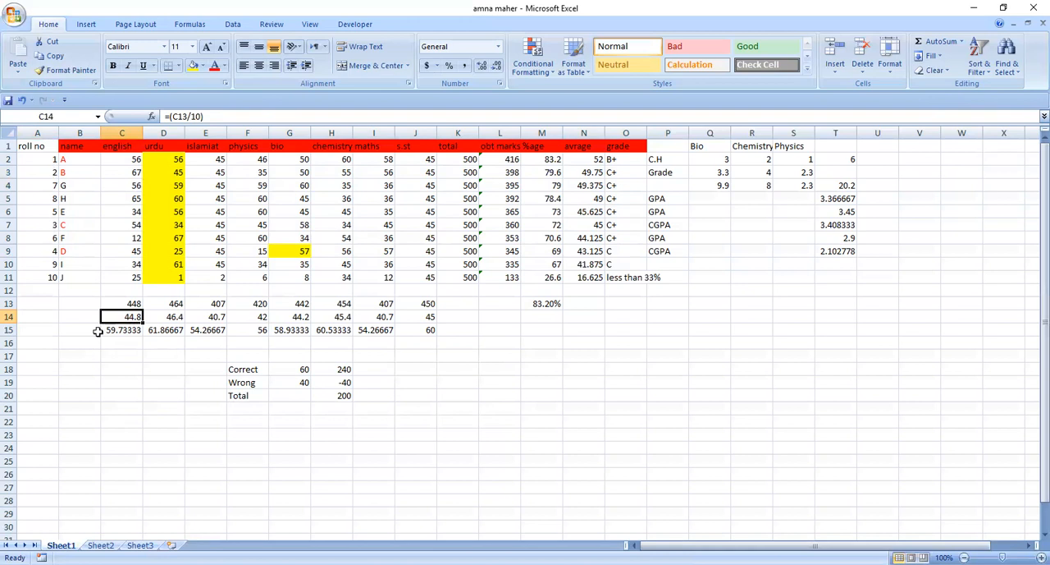
Total the obtained marks in cell L13 with the formula =Sum(L2:L11)
left_click(510, 159)
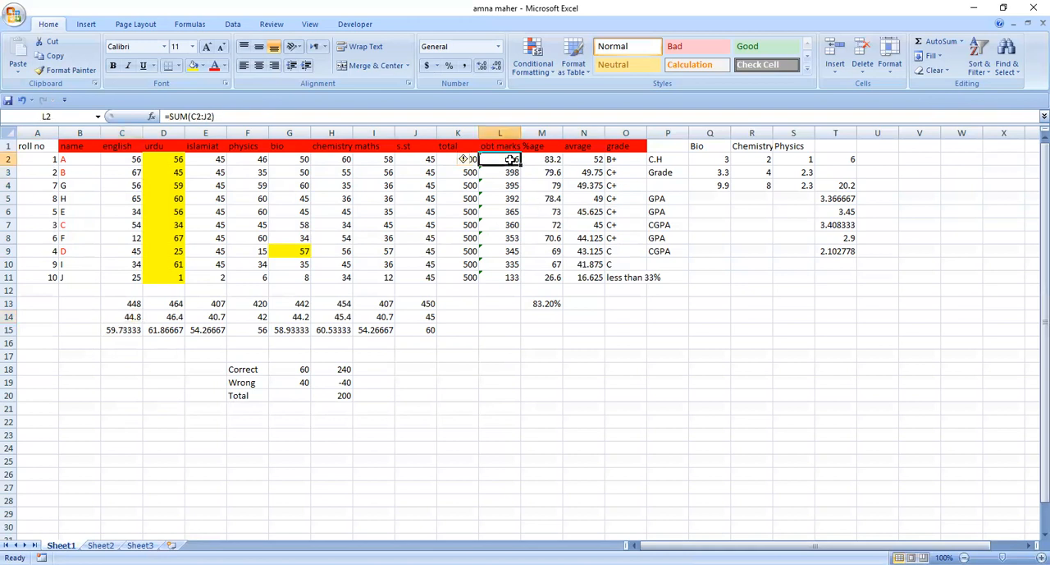
left_click(508, 302)
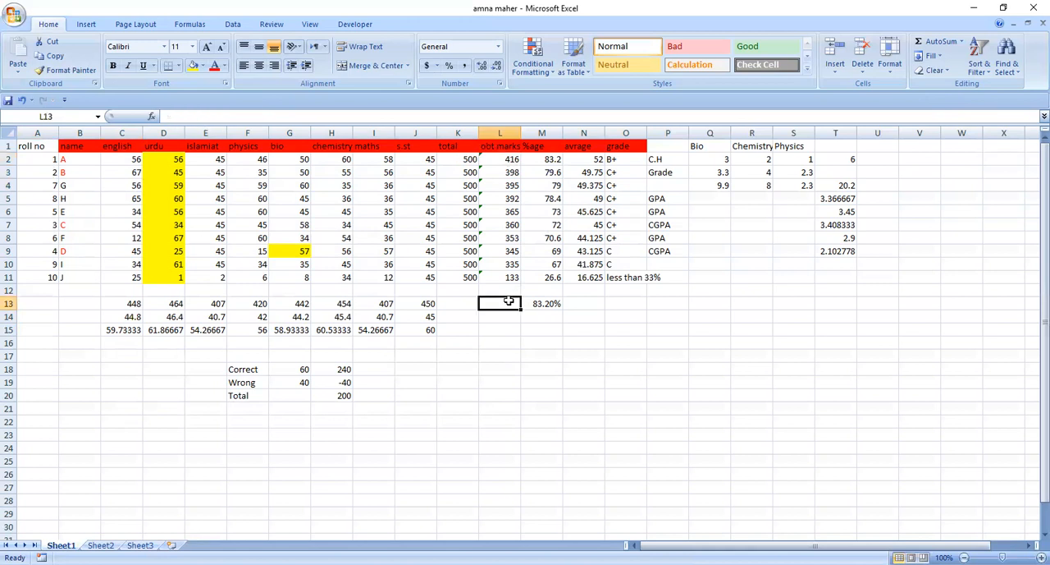
type("=")
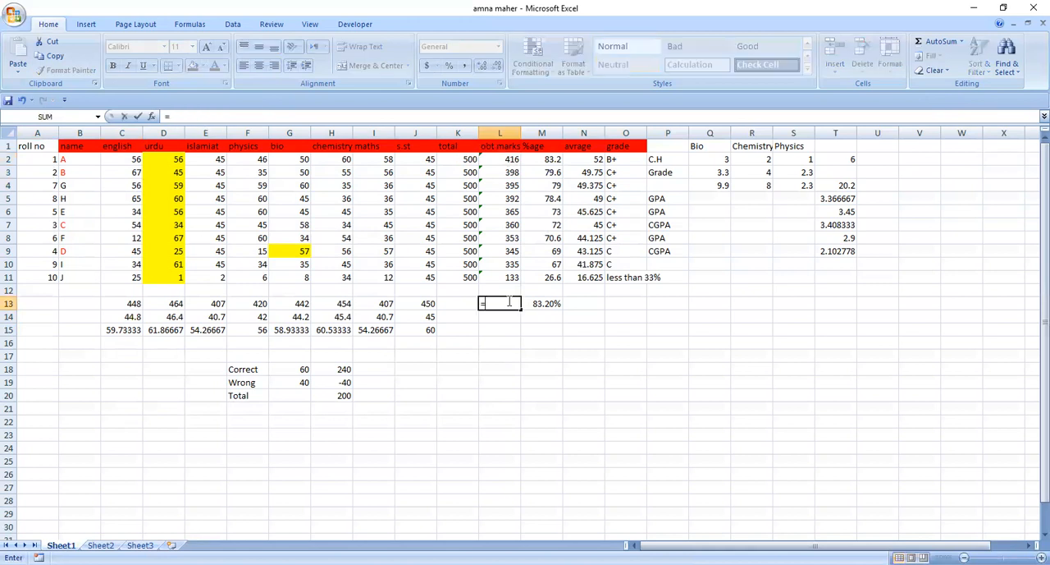
type("Sum(")
left_click(504, 159)
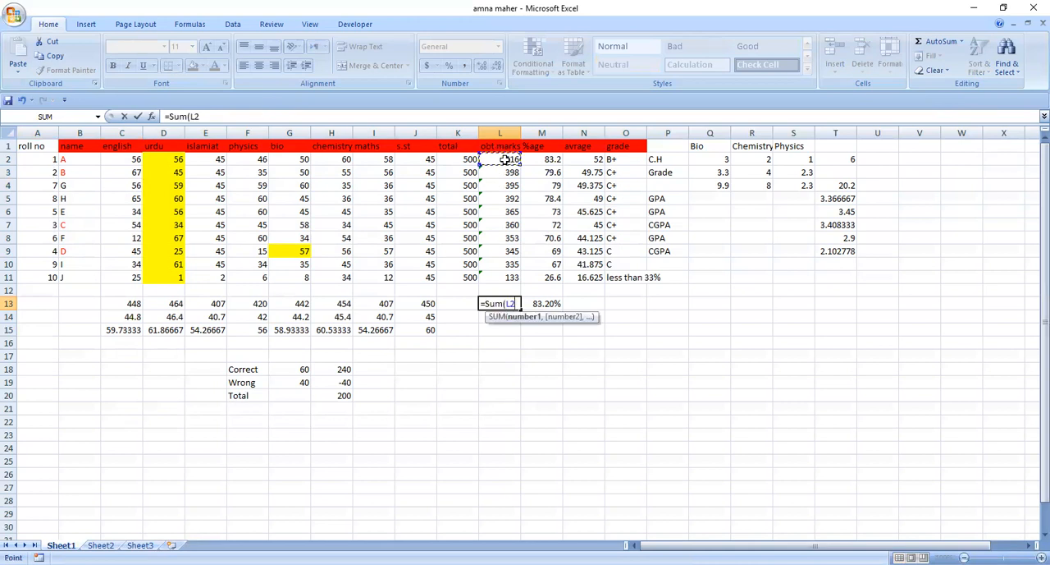
left_click_drag(504, 159, 505, 173)
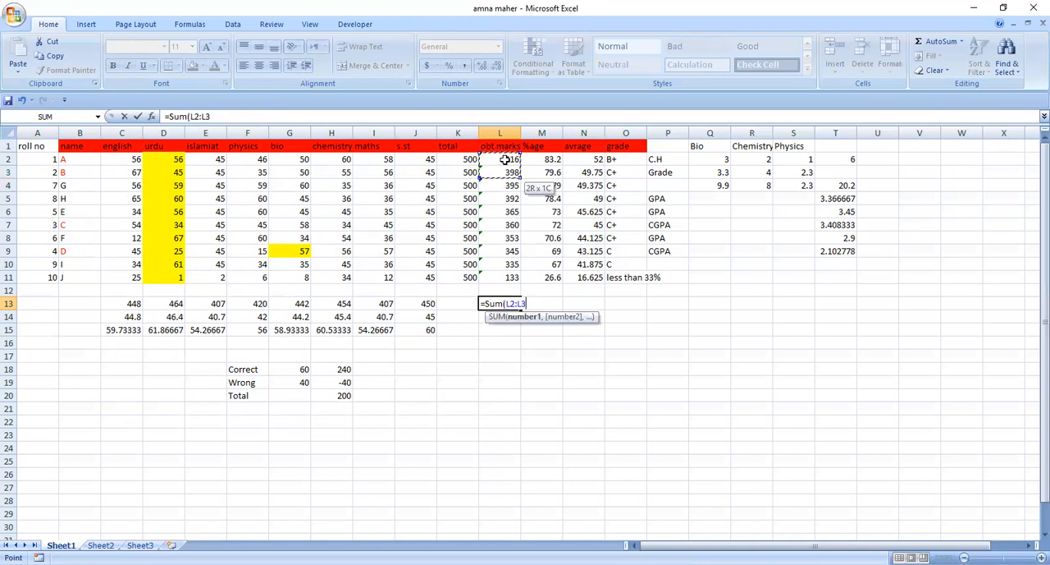
key("ctrl+shift+Down")
type(")")
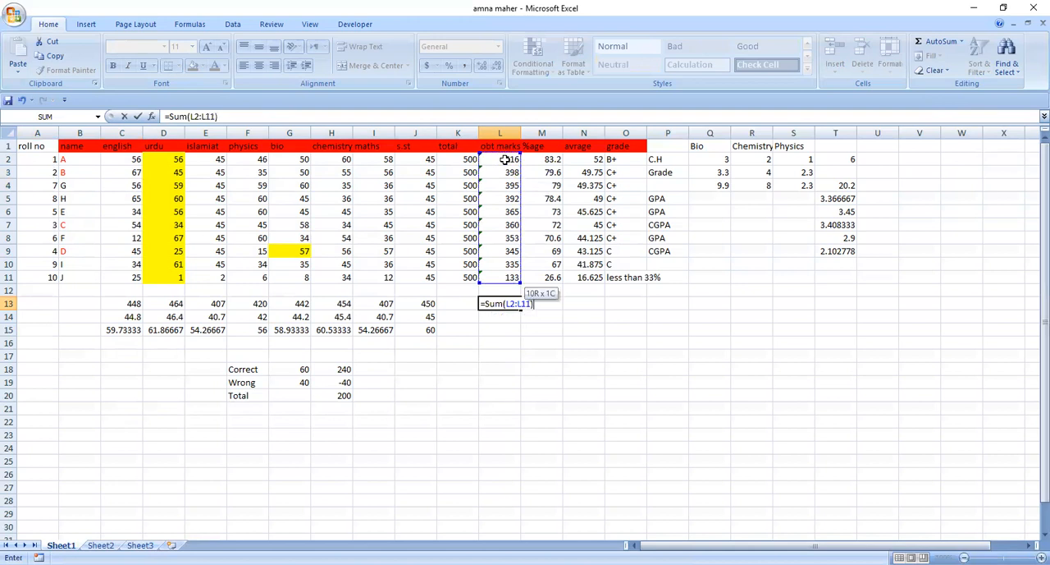
key("Return")
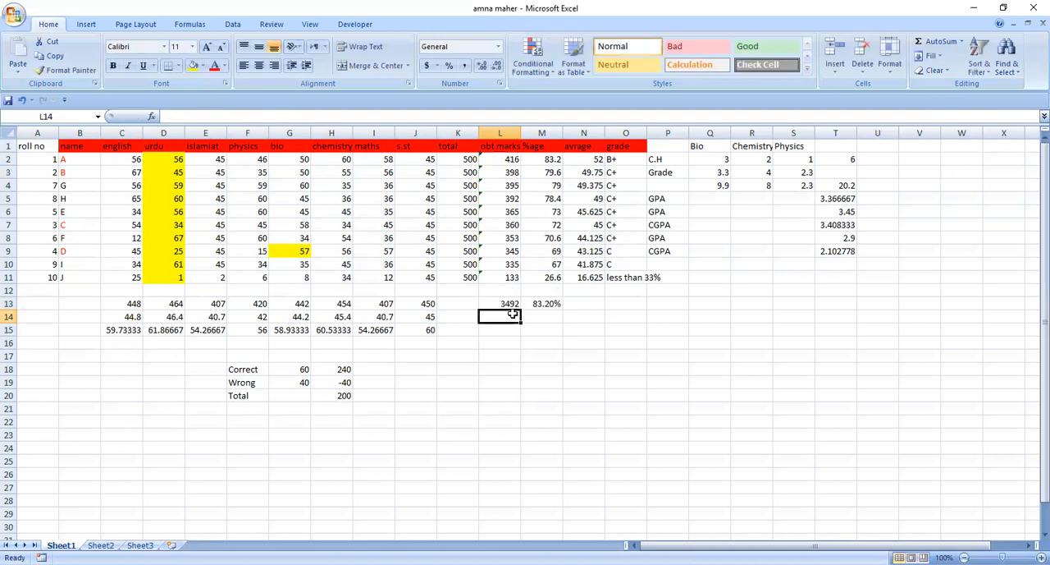
Calculate the average of the obtained marks in cell L14 by dividing L13 by 10
type("=(")
left_click(509, 302)
type("/10)")
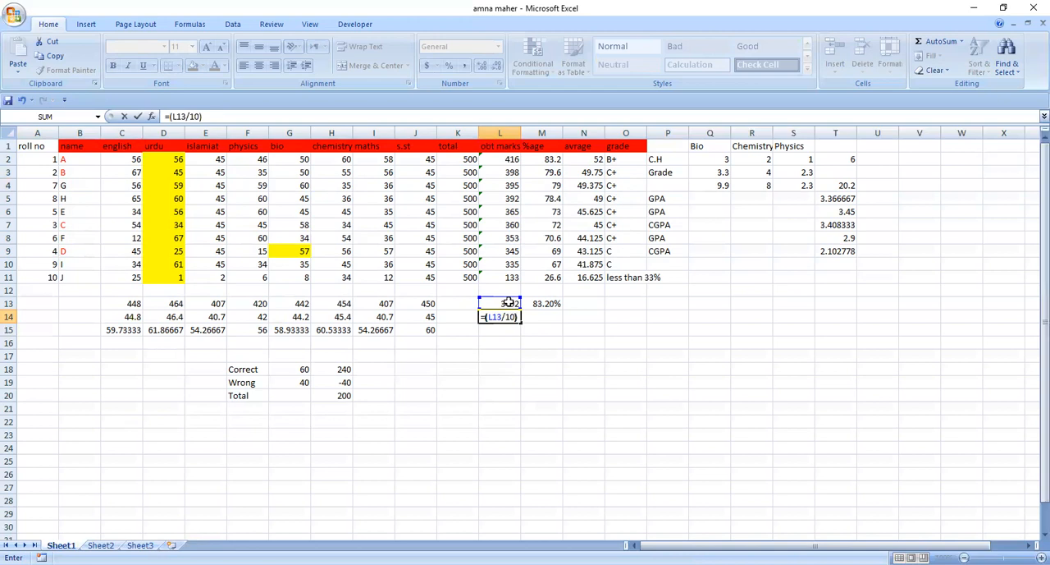
key("Return")
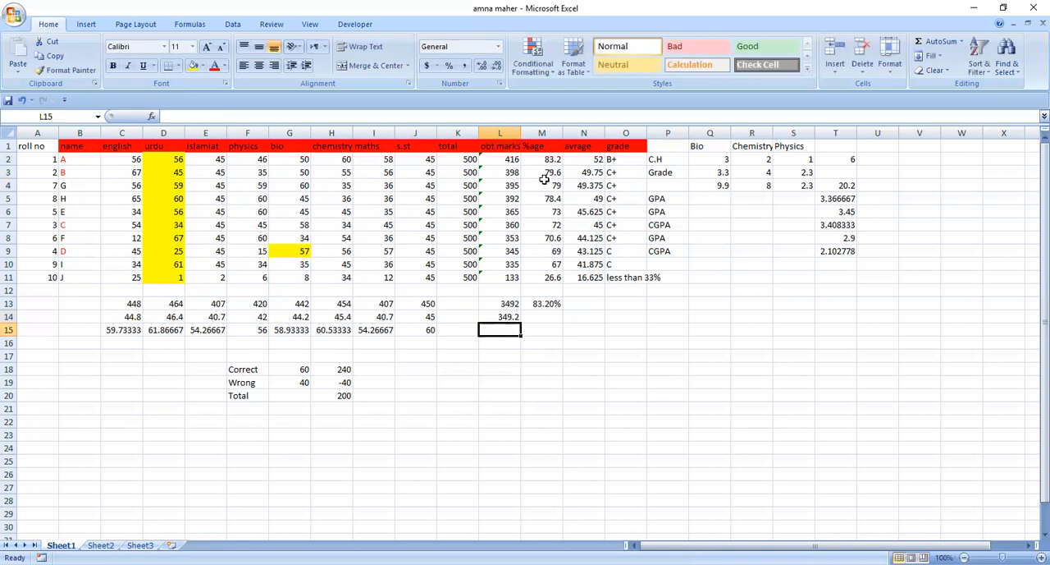
left_click(533, 318)
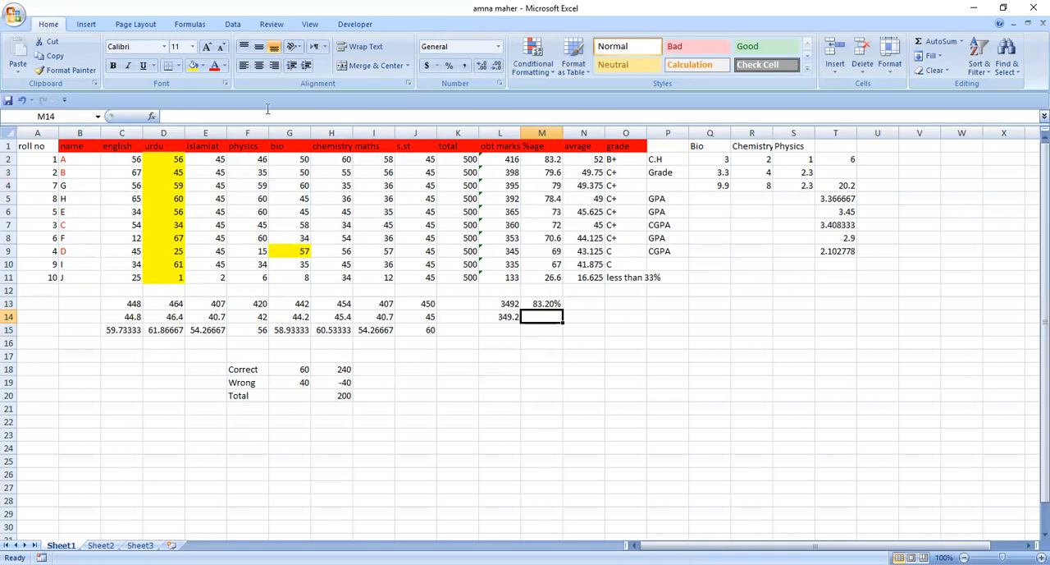
left_click(125, 172)
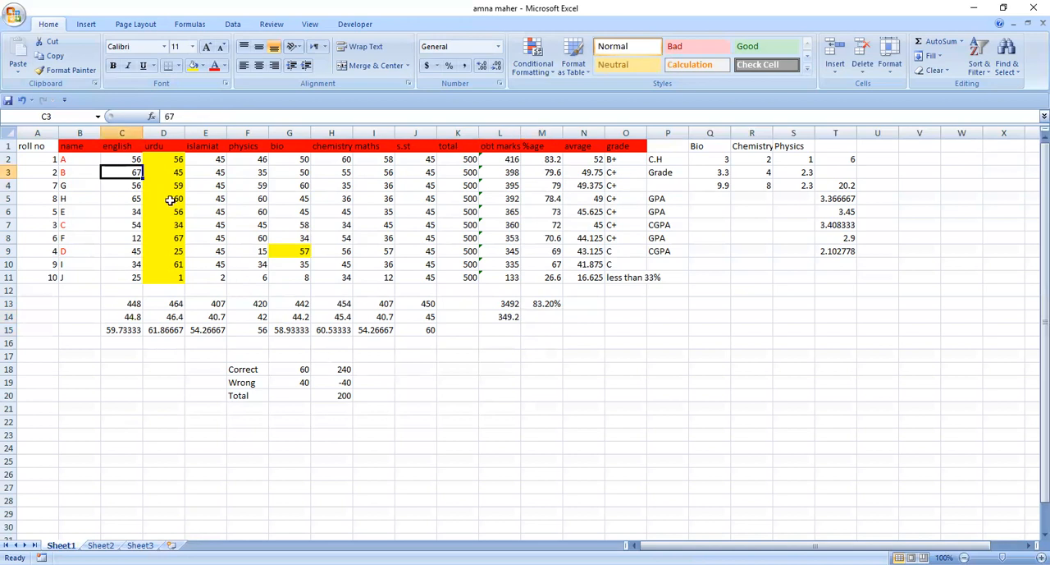
left_click(128, 159)
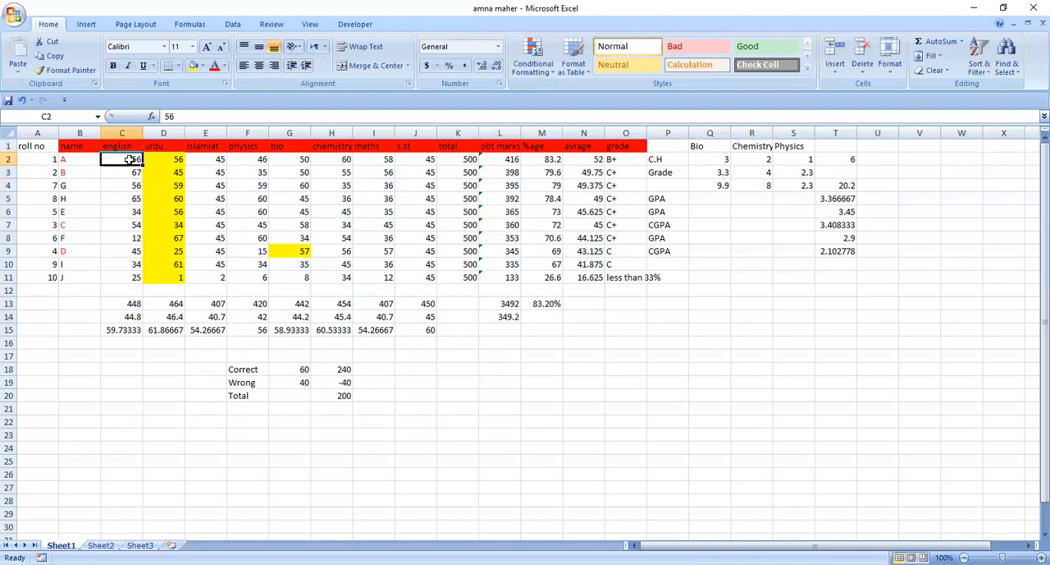
Insert a clustered column chart of the marks table and move it below the data, under columns N to U
left_click(86, 24)
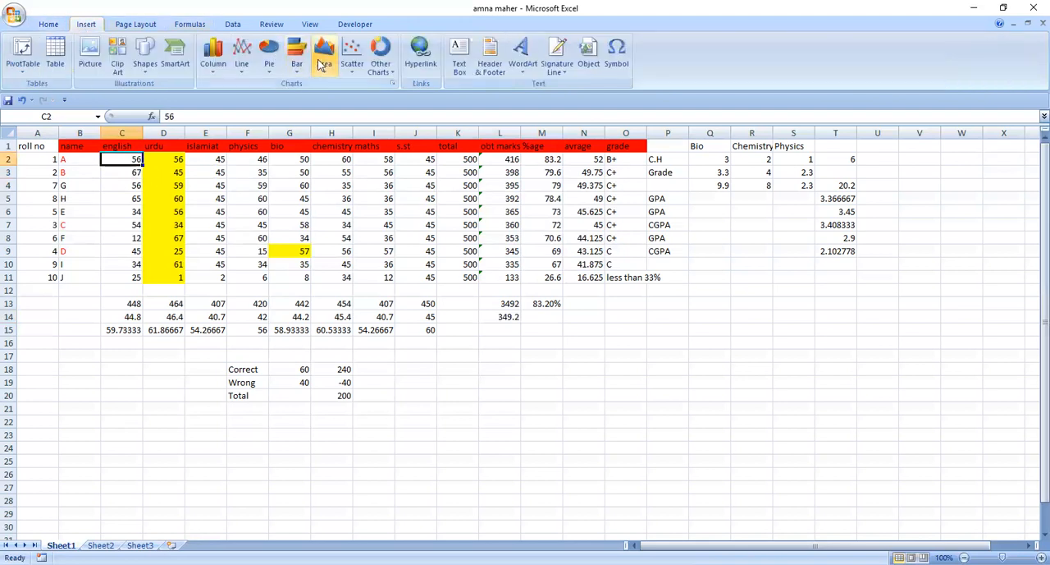
left_click(212, 68)
left_click(218, 115)
left_click_drag(425, 268, 607, 320)
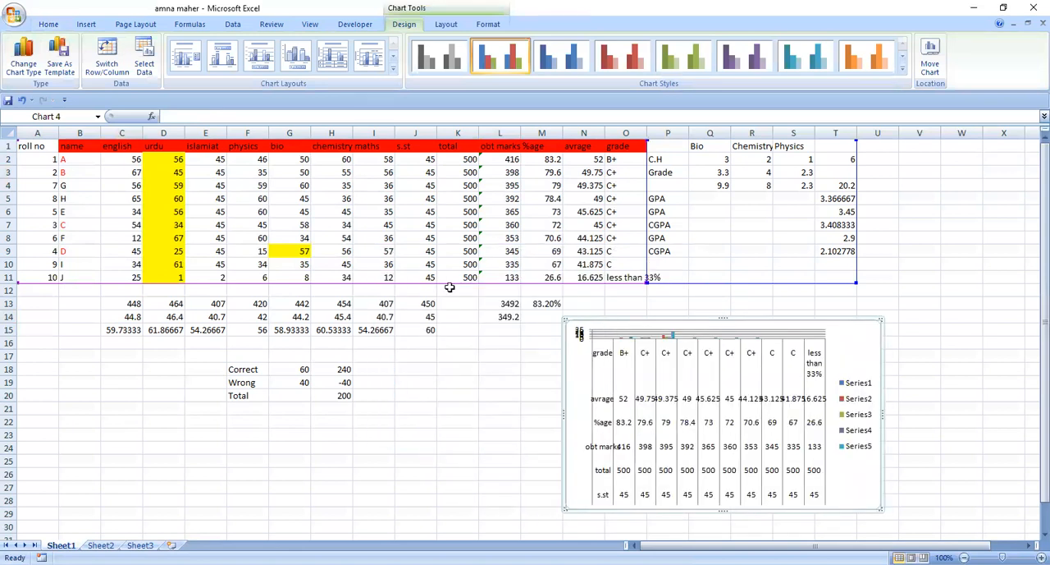
Set the chart's data range to the first student's subject marks, C2:J2
left_click(651, 404)
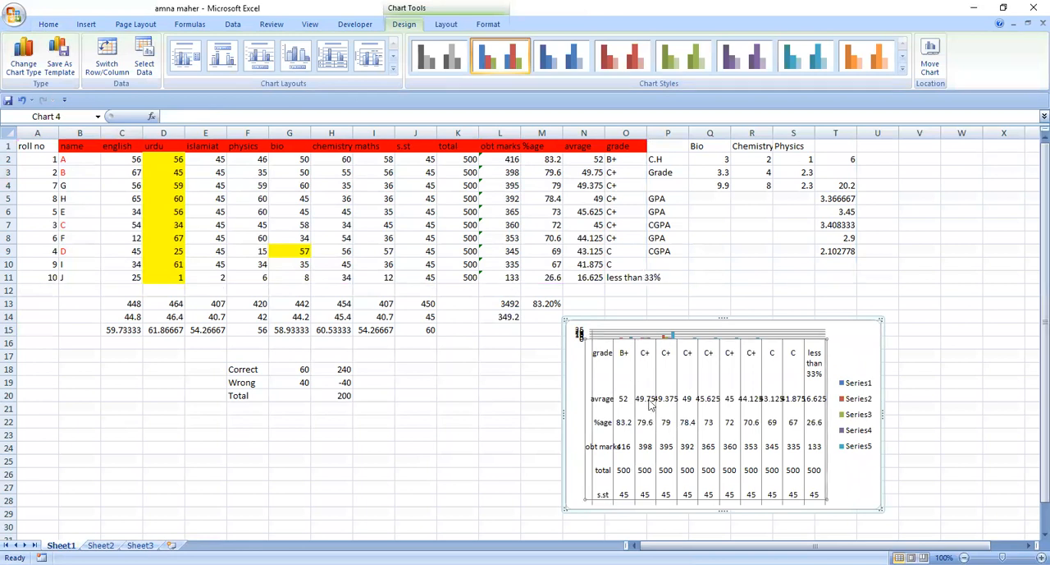
right_click(651, 404)
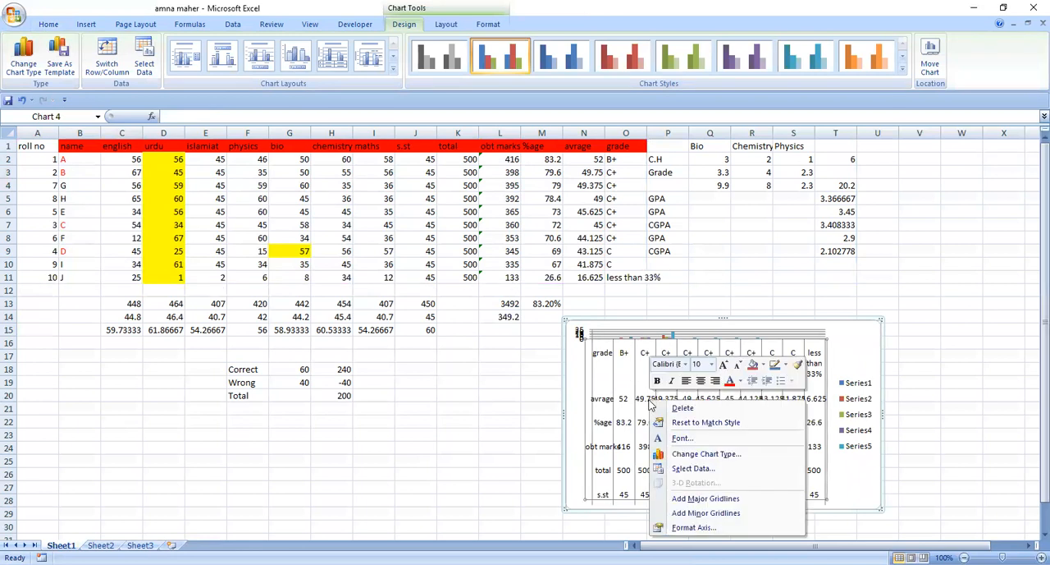
left_click(690, 470)
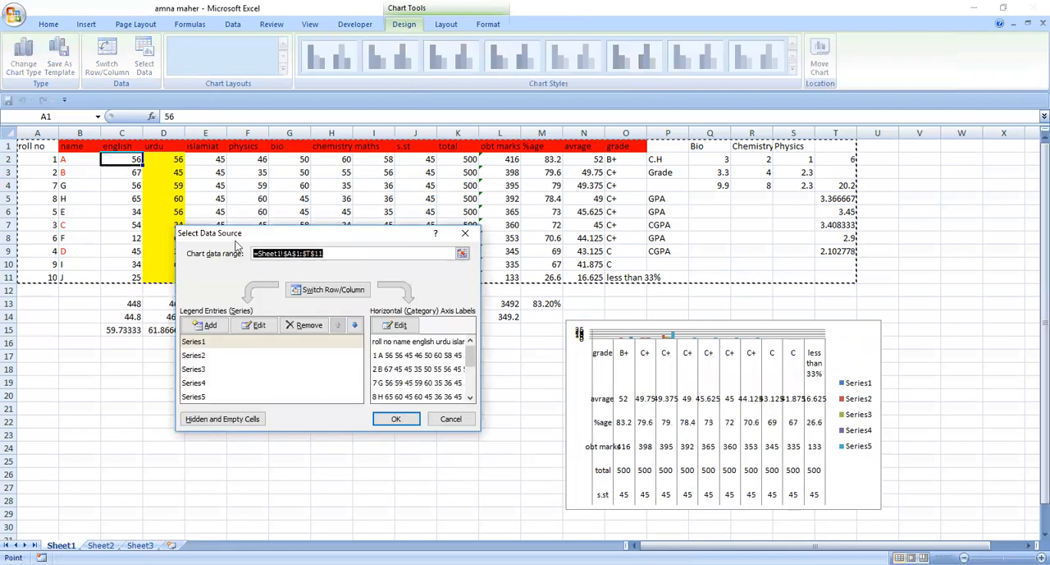
left_click(135, 159)
key("shift+Right")
key("shift+Right")
key("shift+Right")
key("shift+Right")
key("shift+Right")
key("shift+Right")
key("shift+Right")
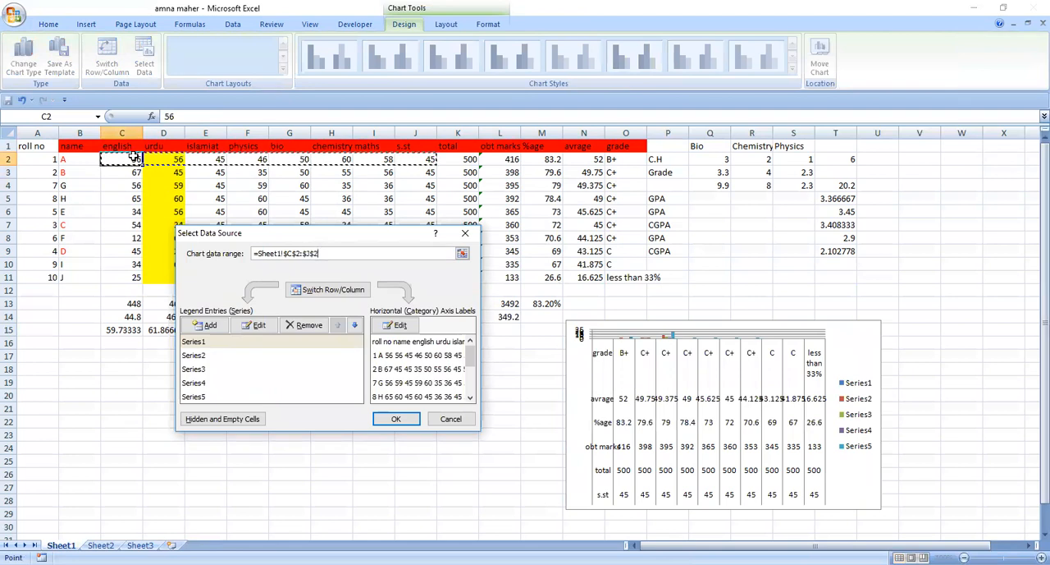
key("Return")
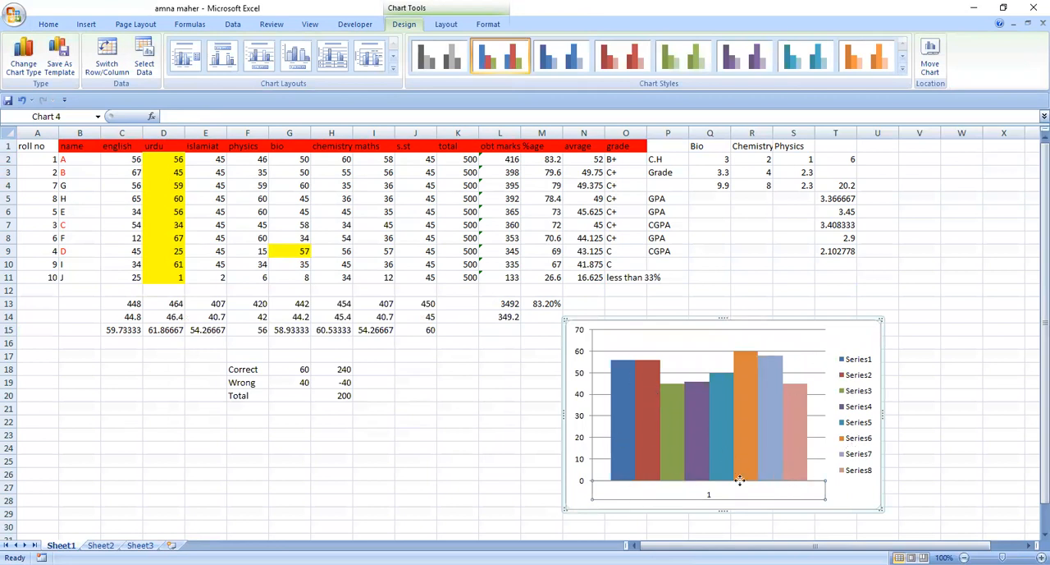
Set the chart's data range to C1:J2 so the subject headings are included with the first student's marks
left_click(120, 156)
left_click(693, 394)
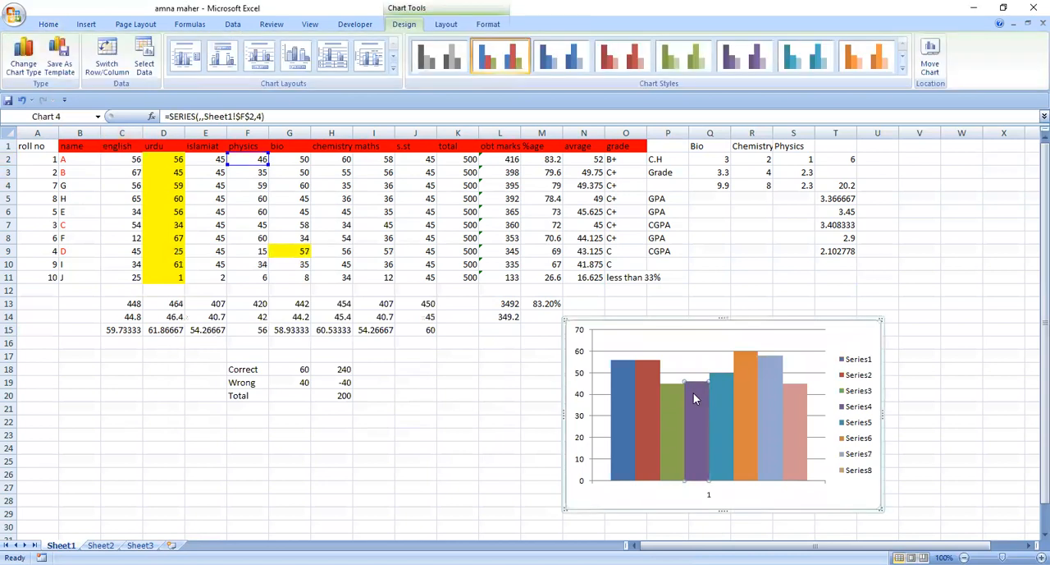
right_click(693, 398)
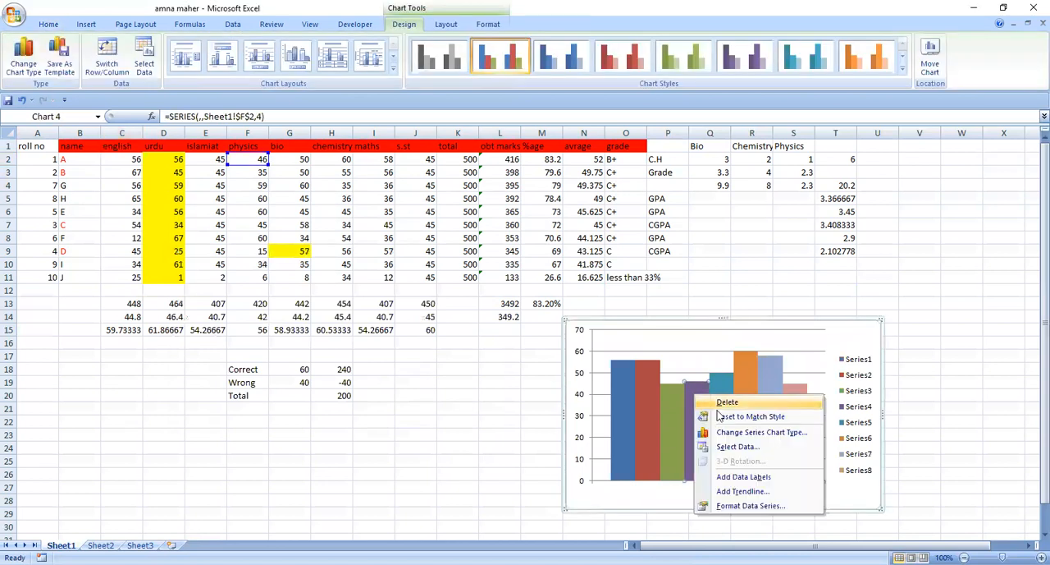
left_click(736, 447)
left_click(112, 149)
key("shift+Right")
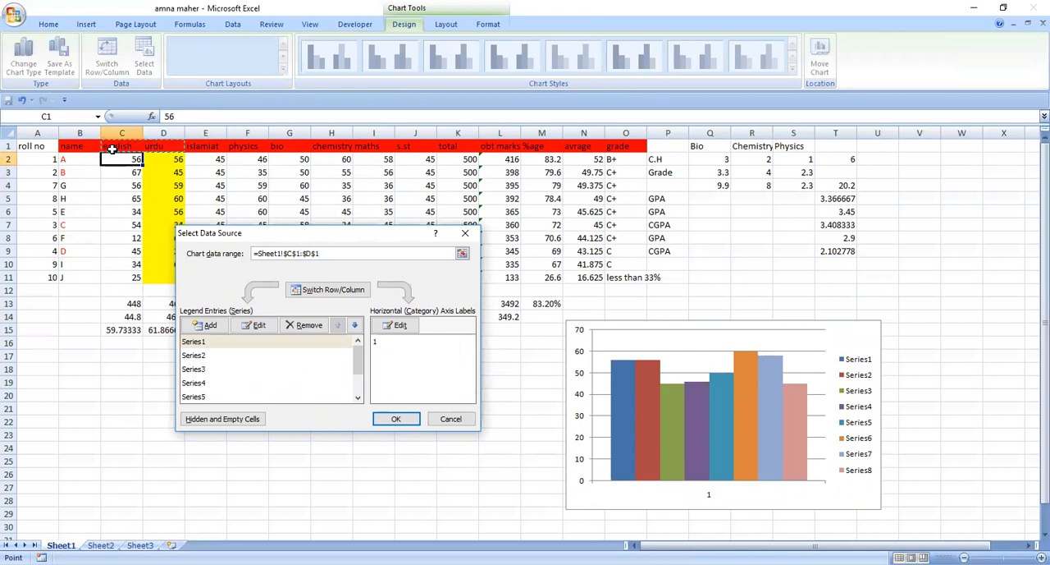
key("shift+Right")
key("shift+Right")
key("shift+Right")
key("shift+Right")
key("shift+Right")
key("shift+Right")
key("shift+Down")
left_click(397, 420)
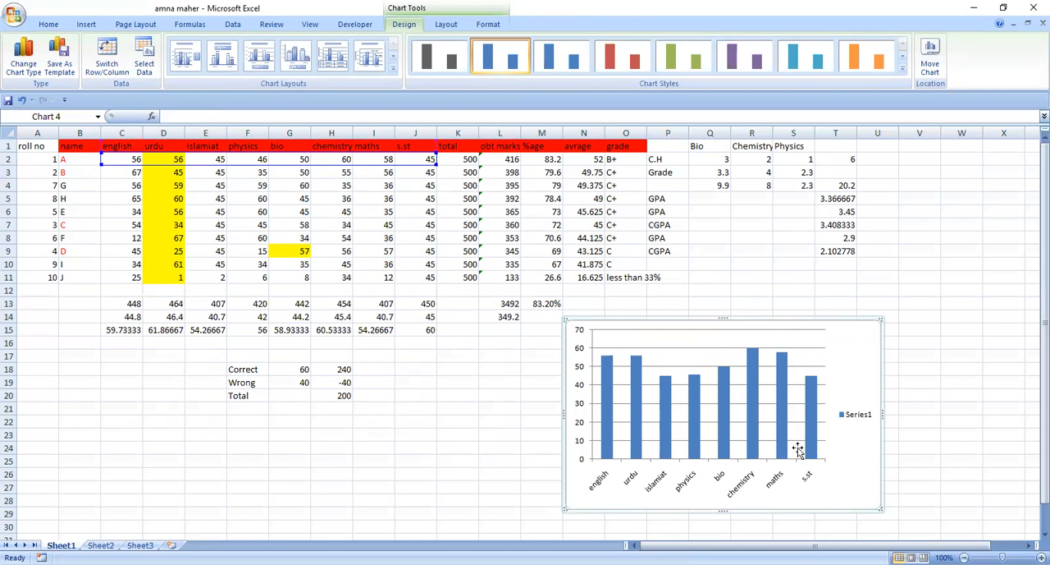
left_click(857, 408)
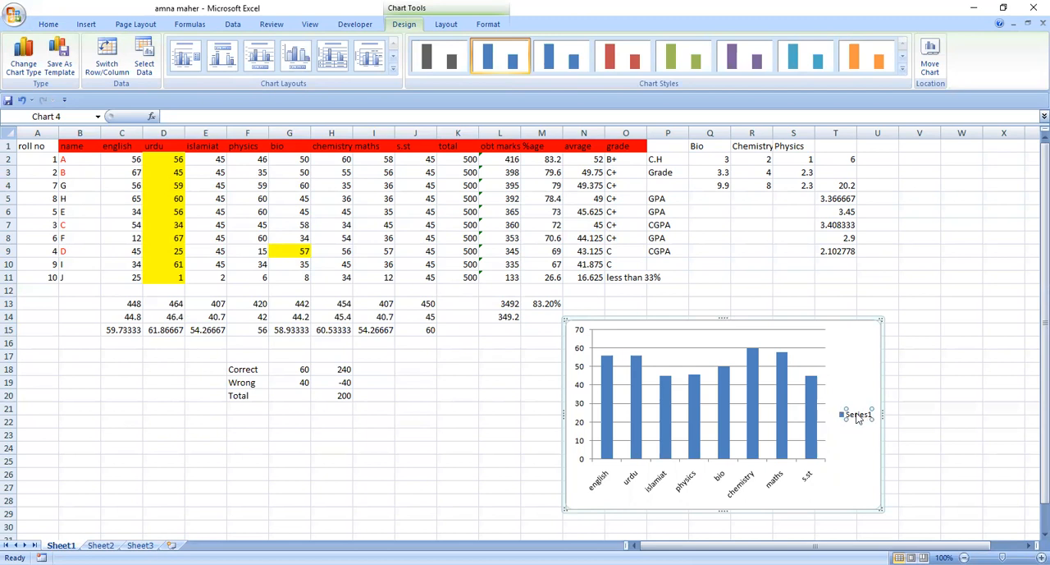
right_click(858, 419)
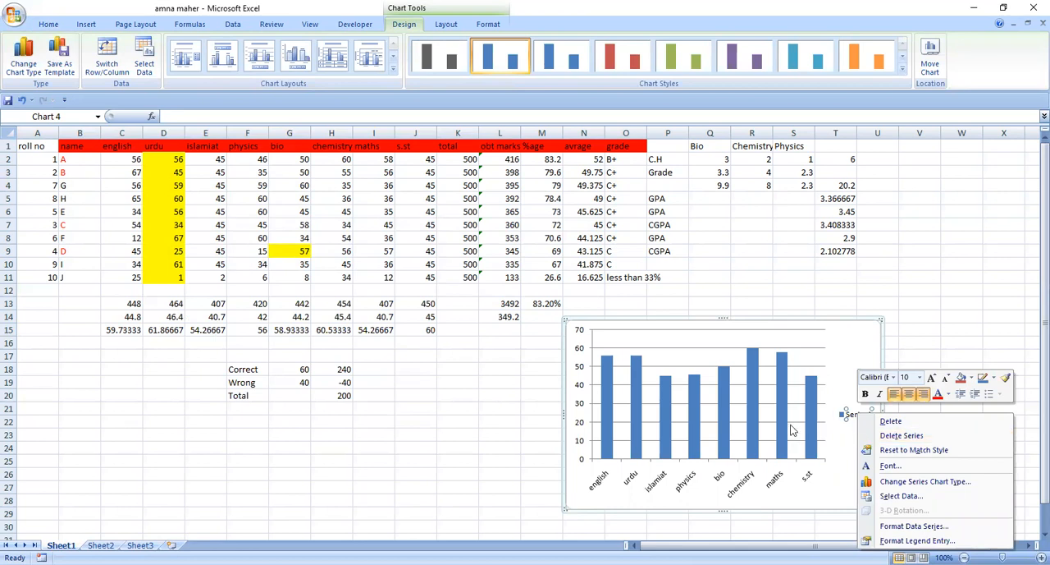
left_click(766, 417)
Try the 100% stacked column chart type on the marks series
left_click(755, 413)
right_click(755, 413)
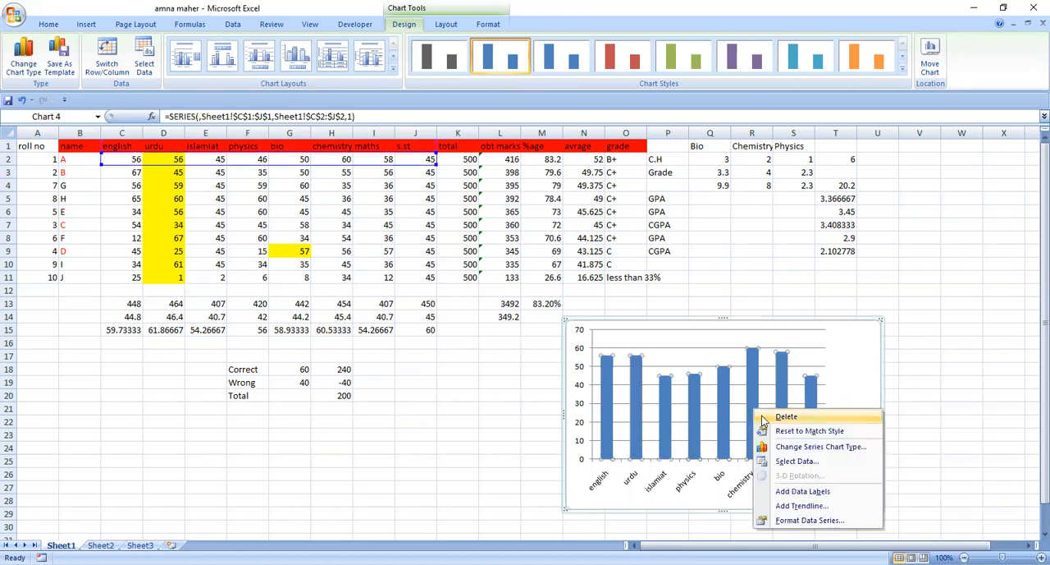
left_click(813, 446)
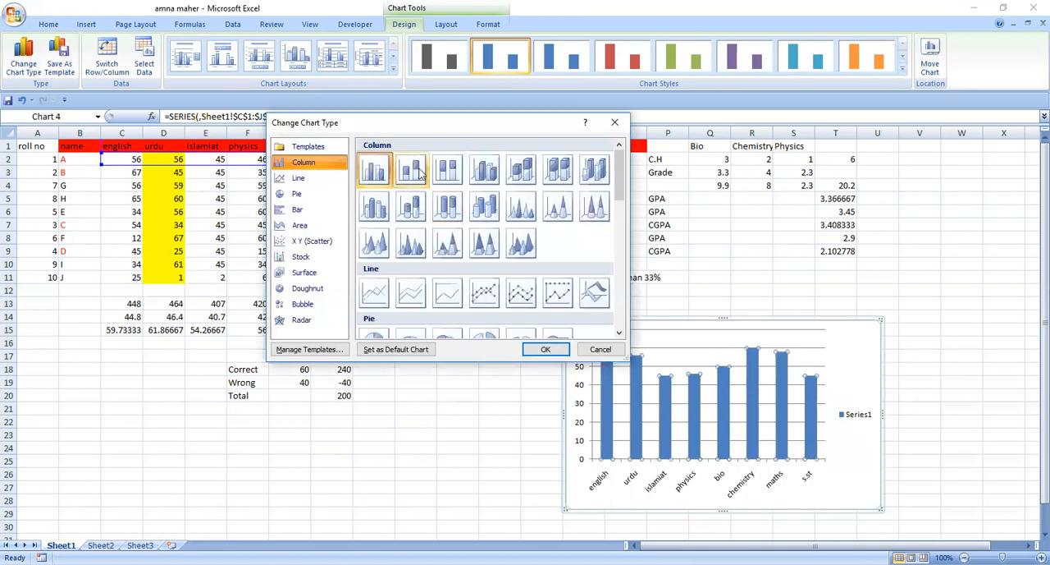
left_click(447, 170)
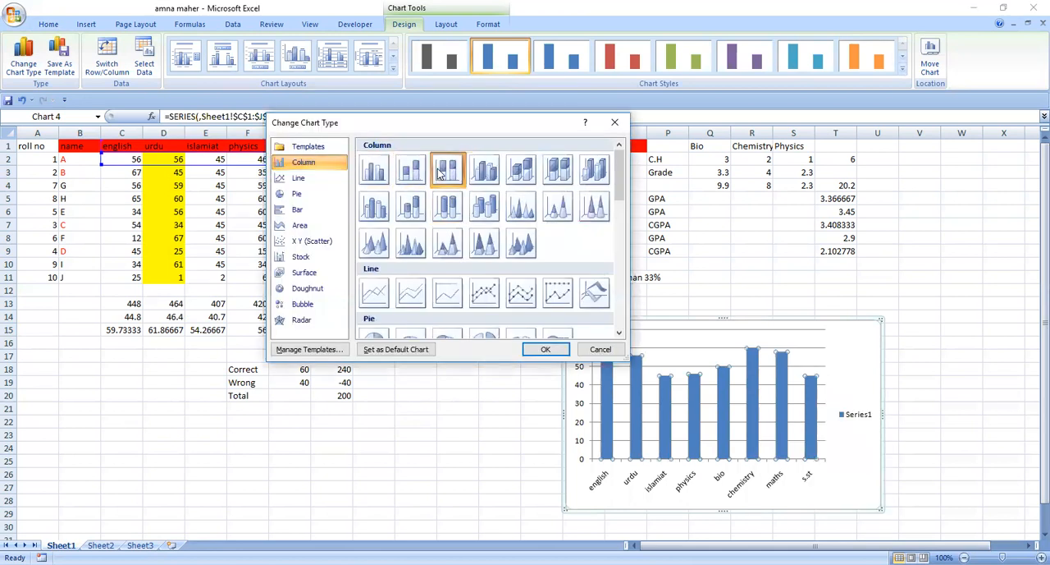
left_click(544, 352)
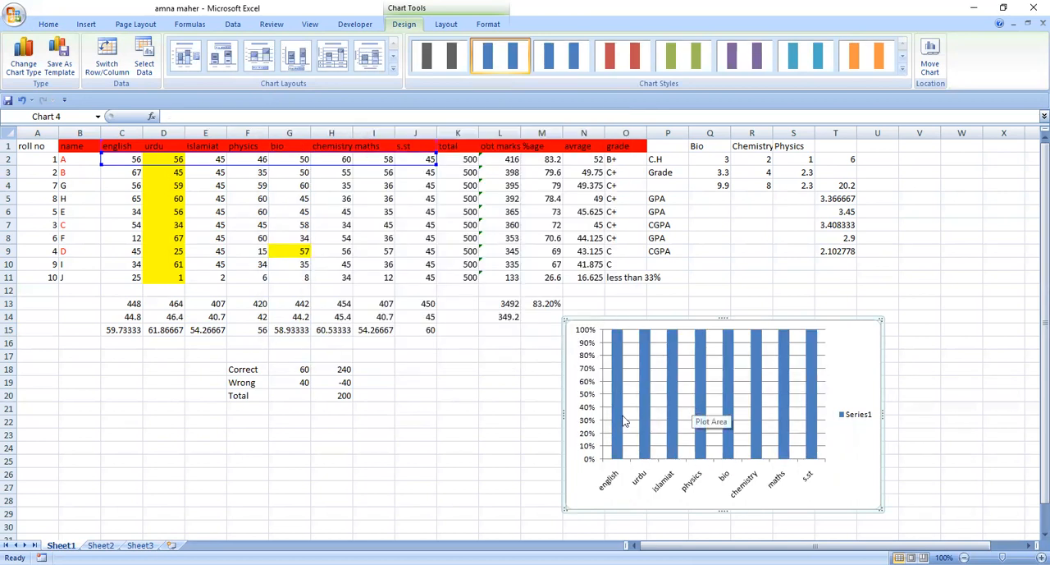
Change the marks chart from clustered columns to a 3-D pie
left_click(704, 397)
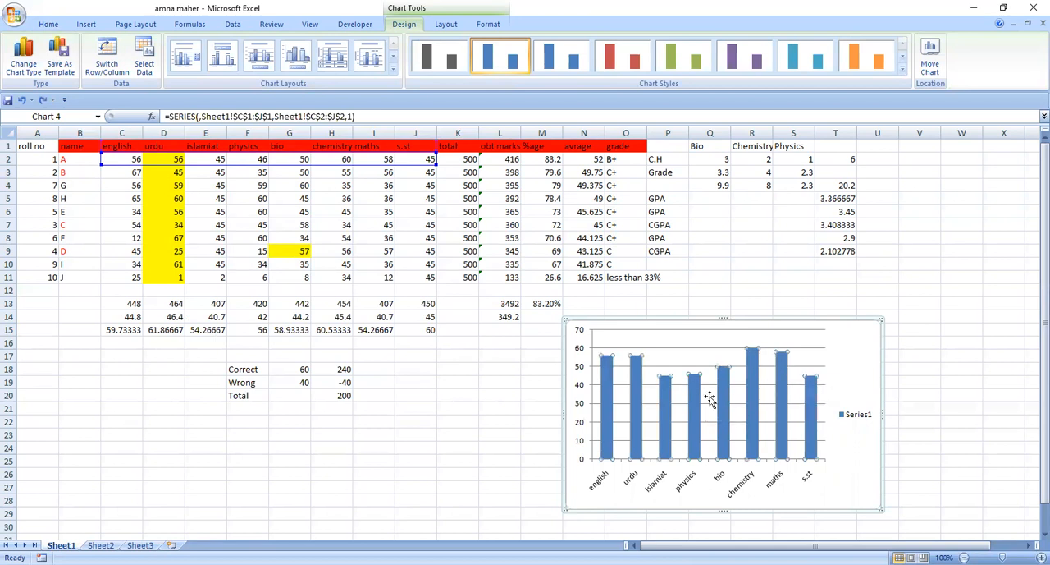
right_click(709, 398)
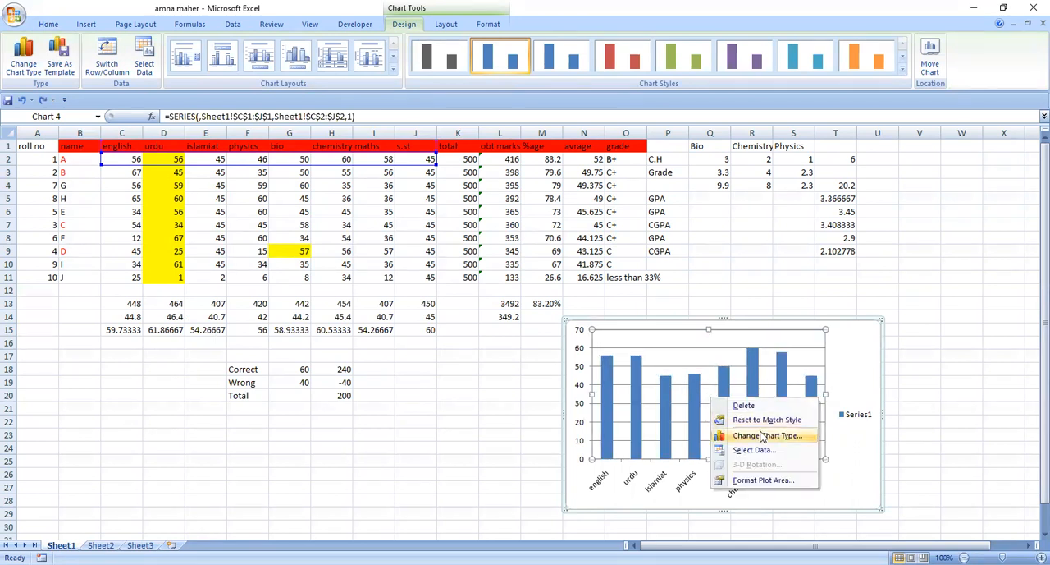
left_click(763, 436)
left_click(305, 177)
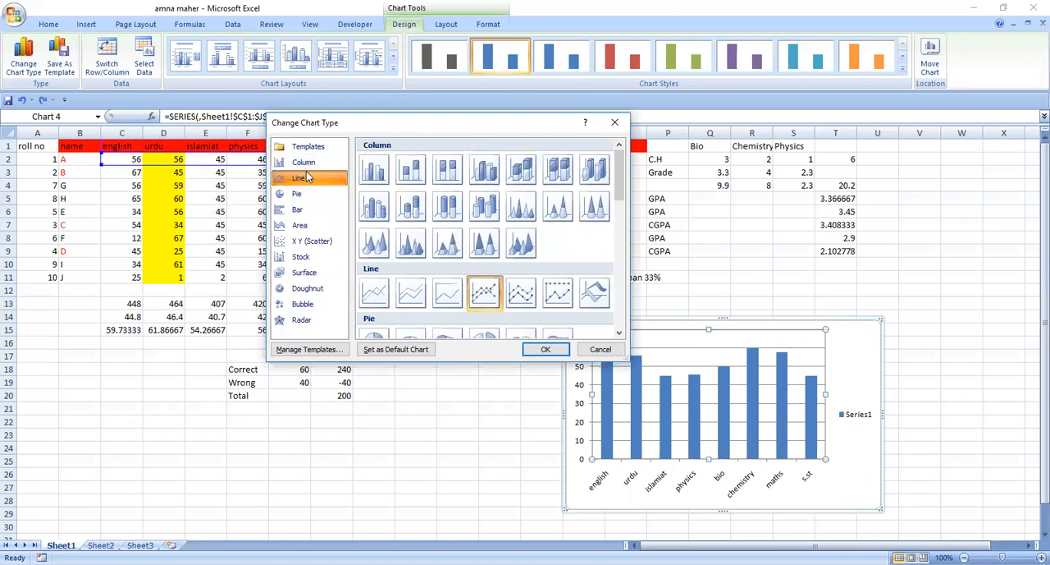
left_click(296, 194)
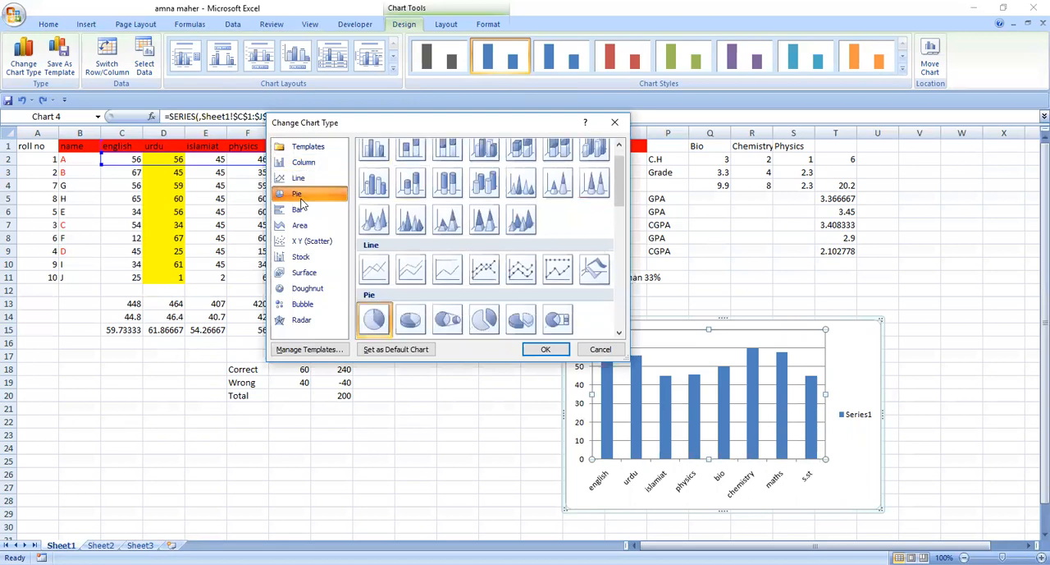
left_click(410, 319)
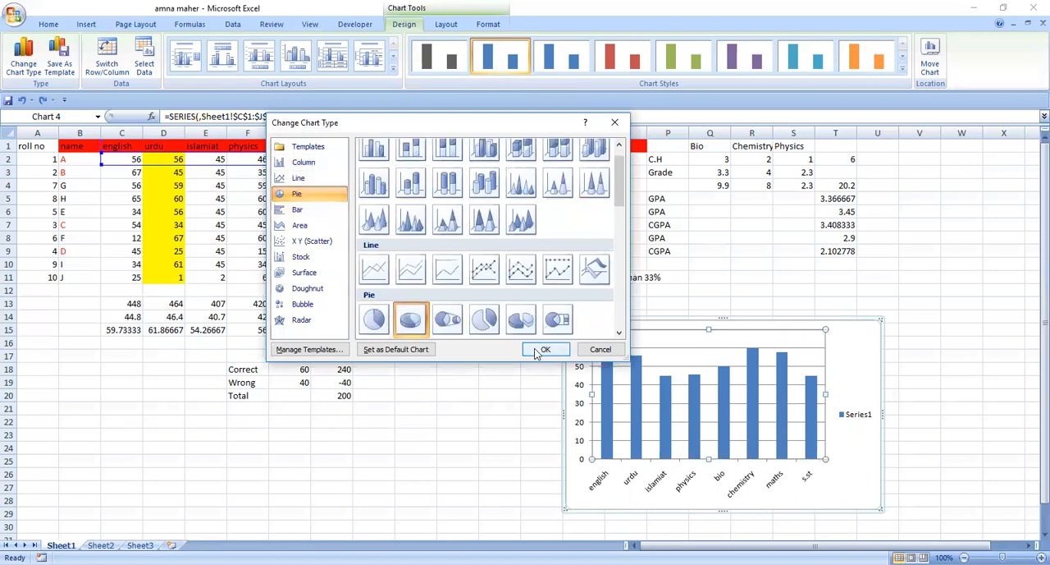
left_click(545, 350)
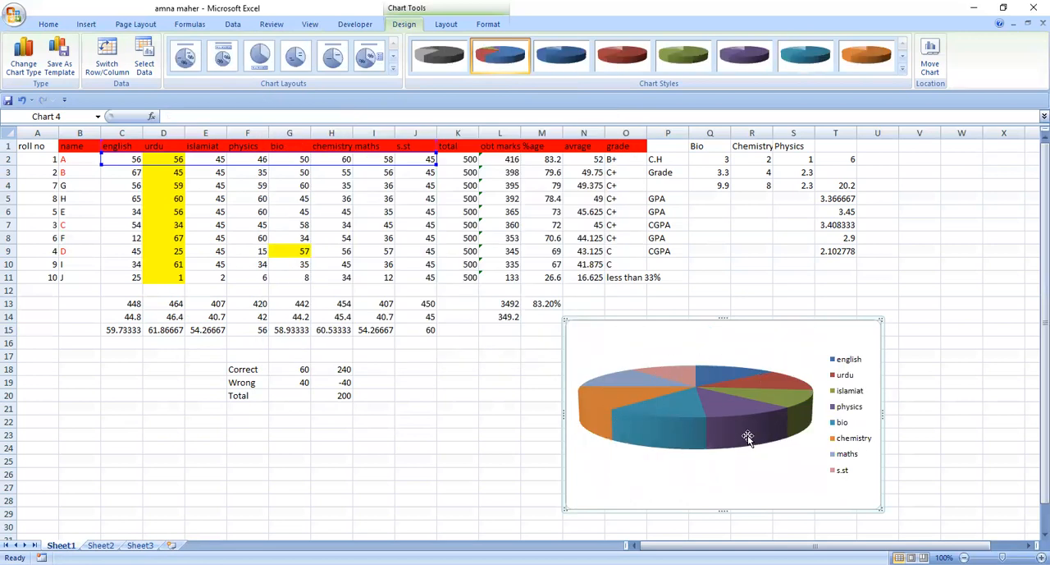
Try the pie layout with a side legend, and apply the one with a title, percentage labels and the legend above the pie
left_click(721, 405)
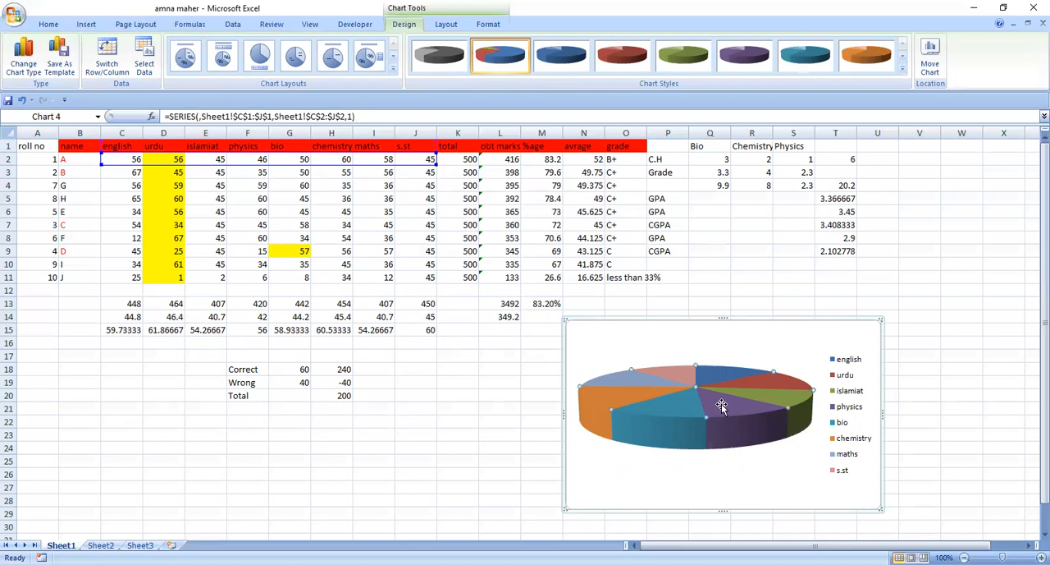
right_click(721, 404)
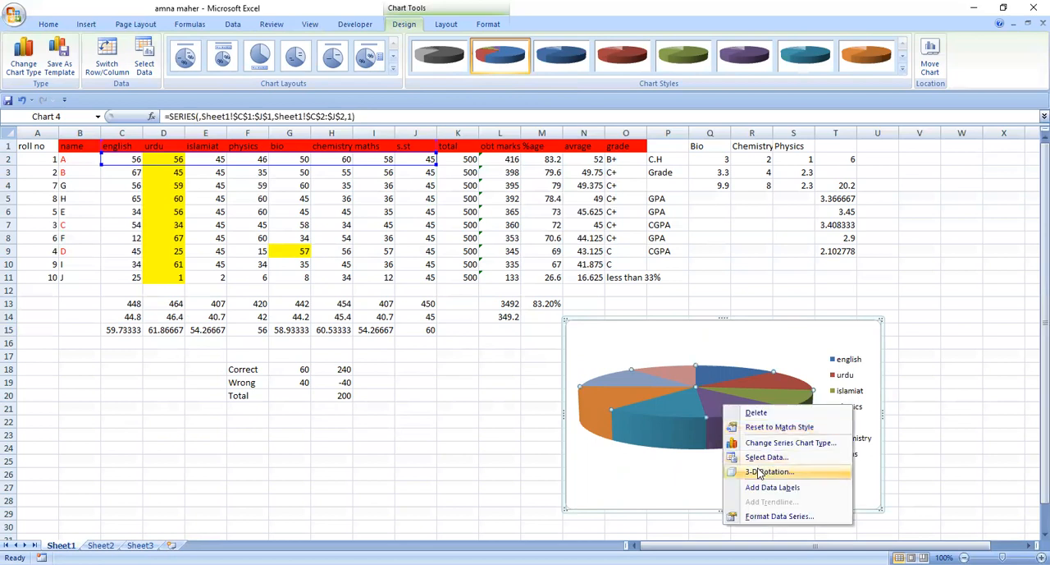
left_click(759, 473)
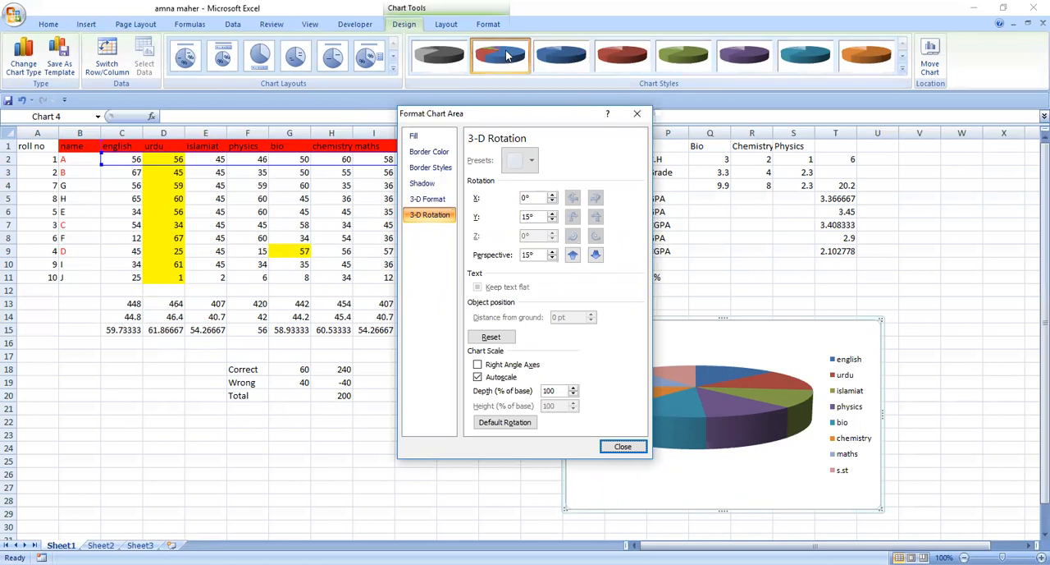
left_click(369, 59)
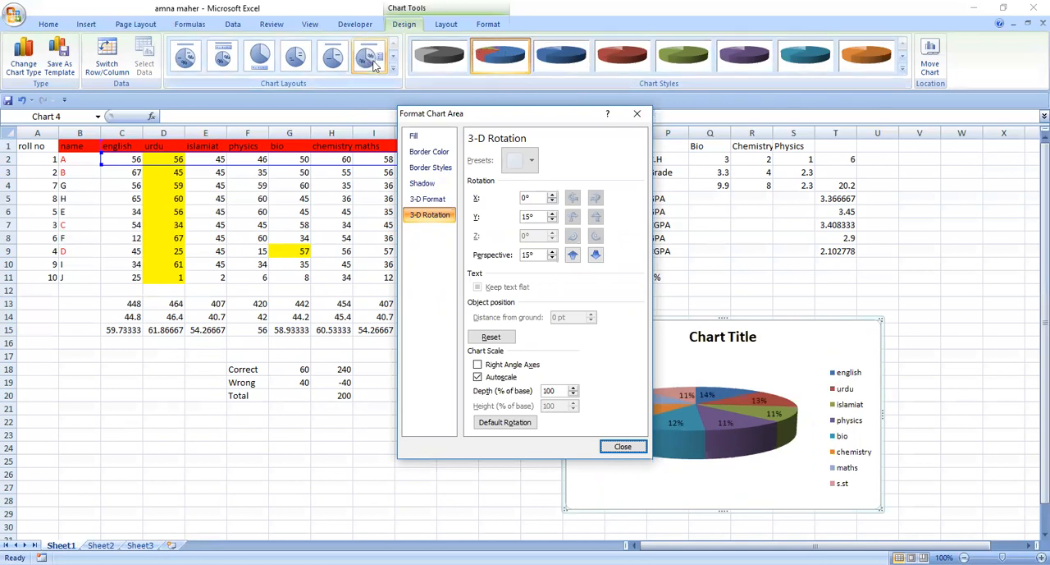
left_click(636, 113)
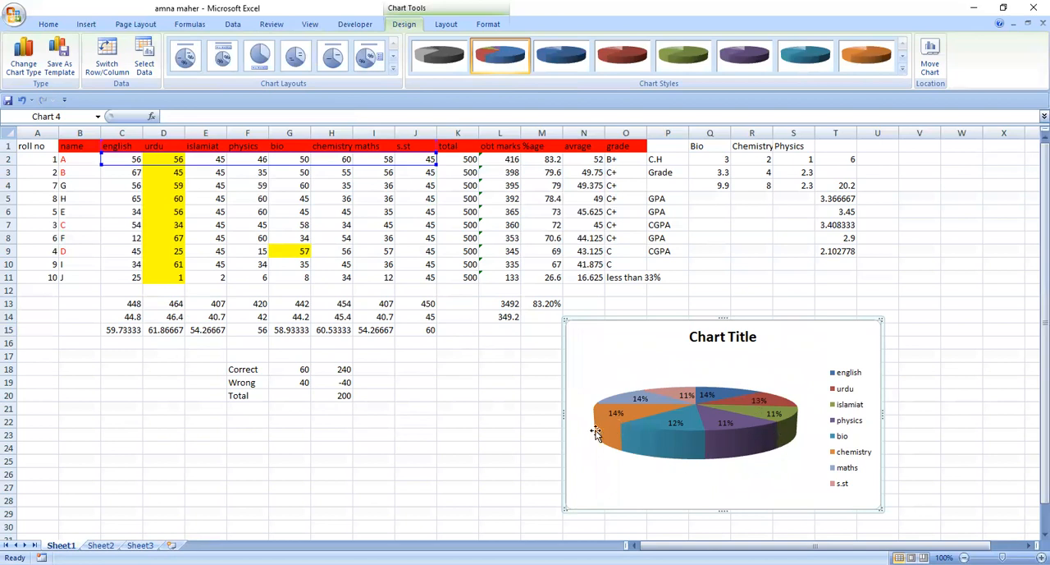
left_click(699, 438)
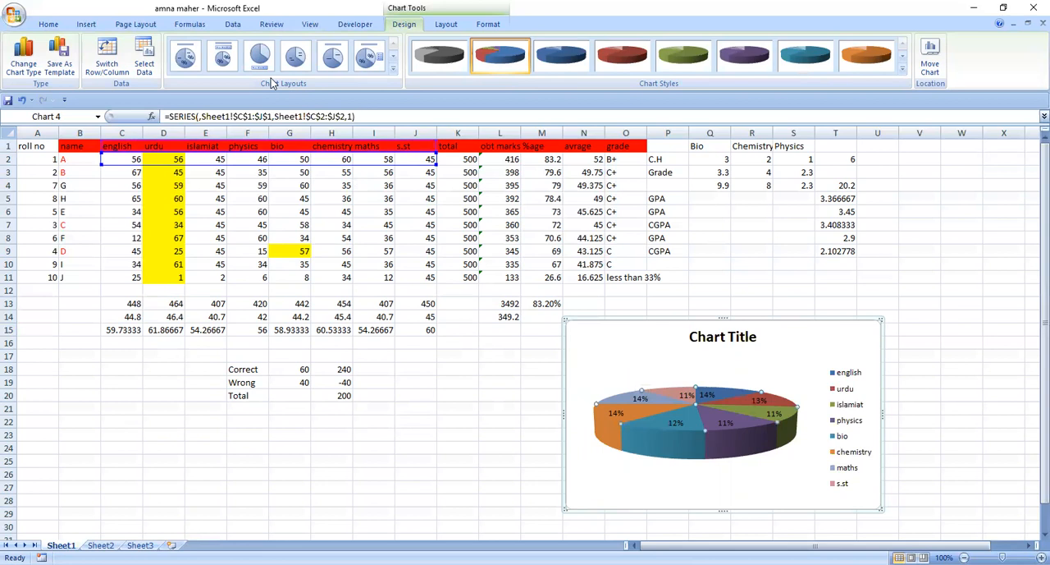
left_click(222, 55)
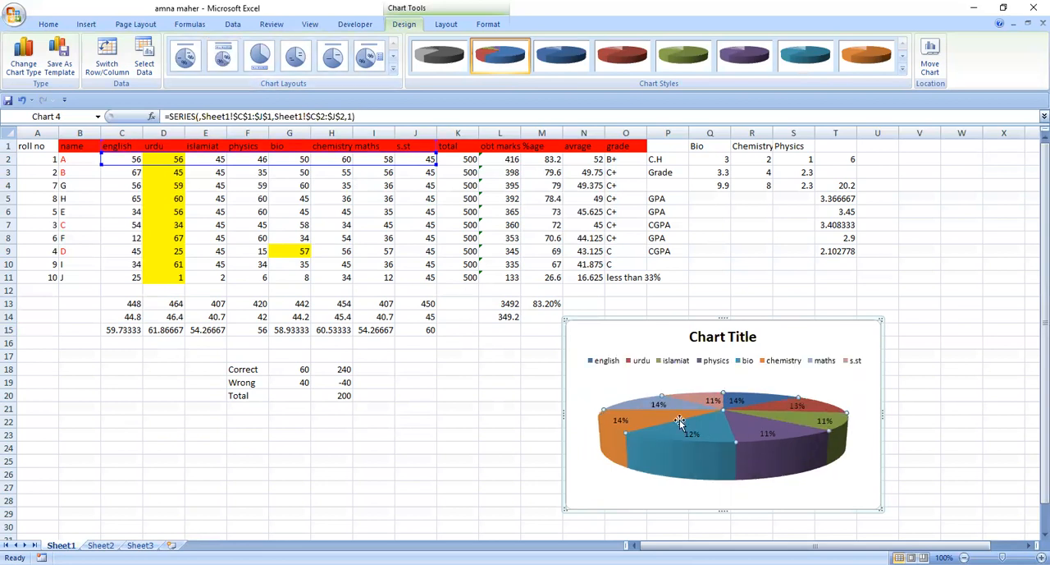
Change the pie chart to a stacked bar chart
left_click(729, 405)
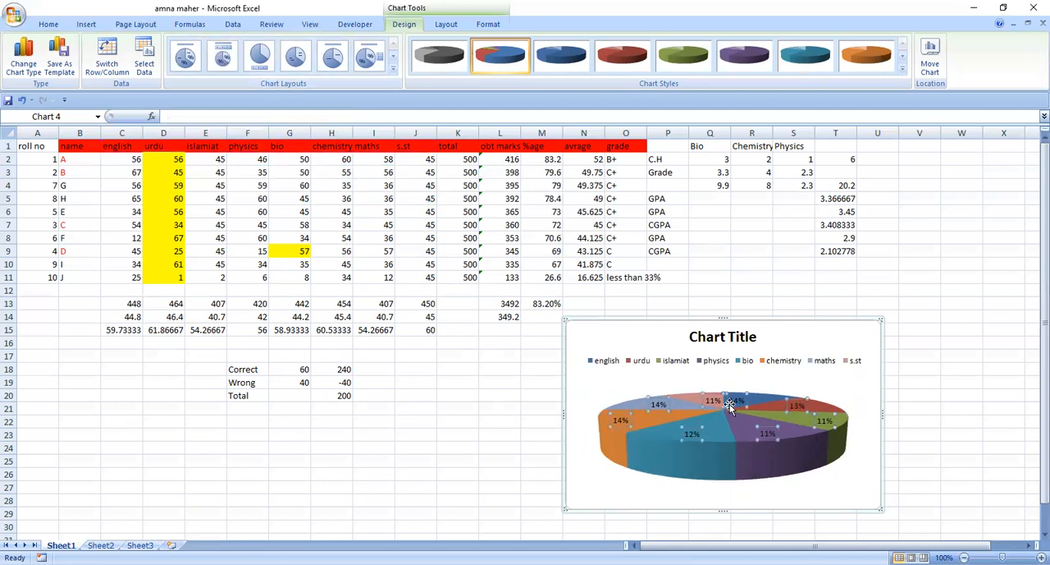
right_click(729, 407)
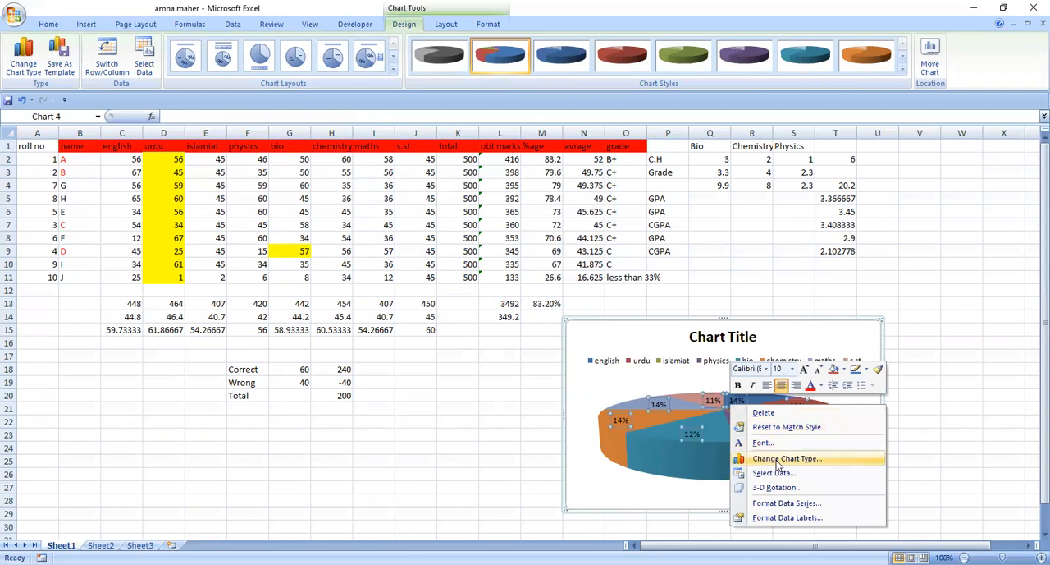
left_click(778, 465)
left_click(309, 210)
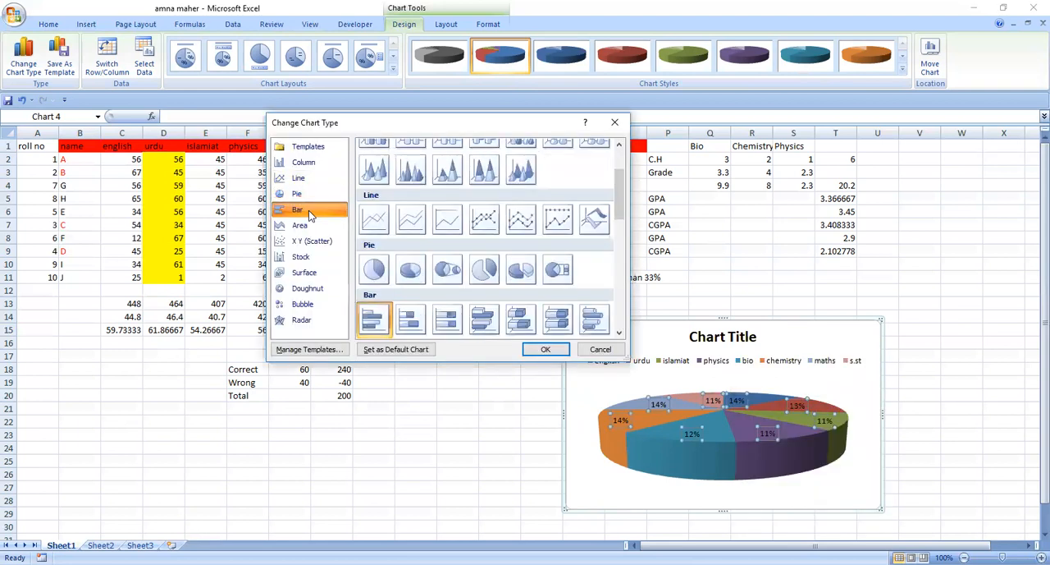
left_click(411, 320)
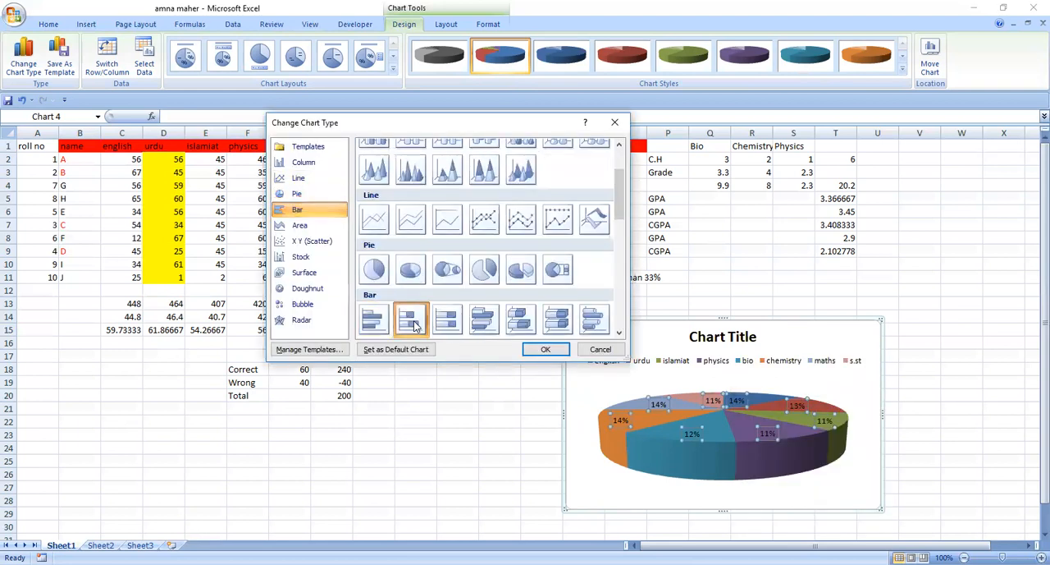
left_click(547, 350)
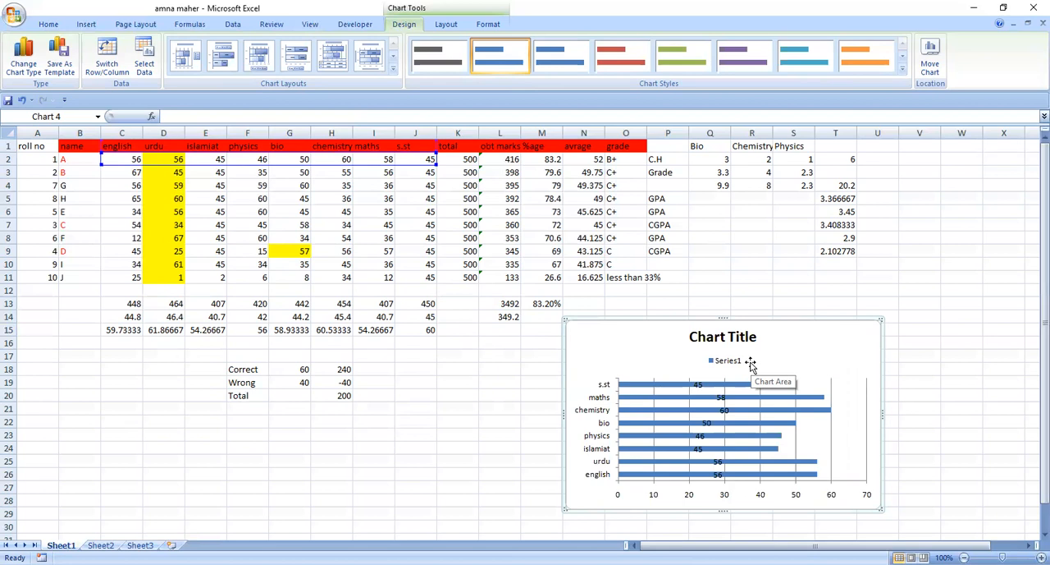
Apply the green chart style to the stacked bar chart, and try swapping its rows and columns
left_click(550, 72)
left_click(614, 66)
left_click(684, 59)
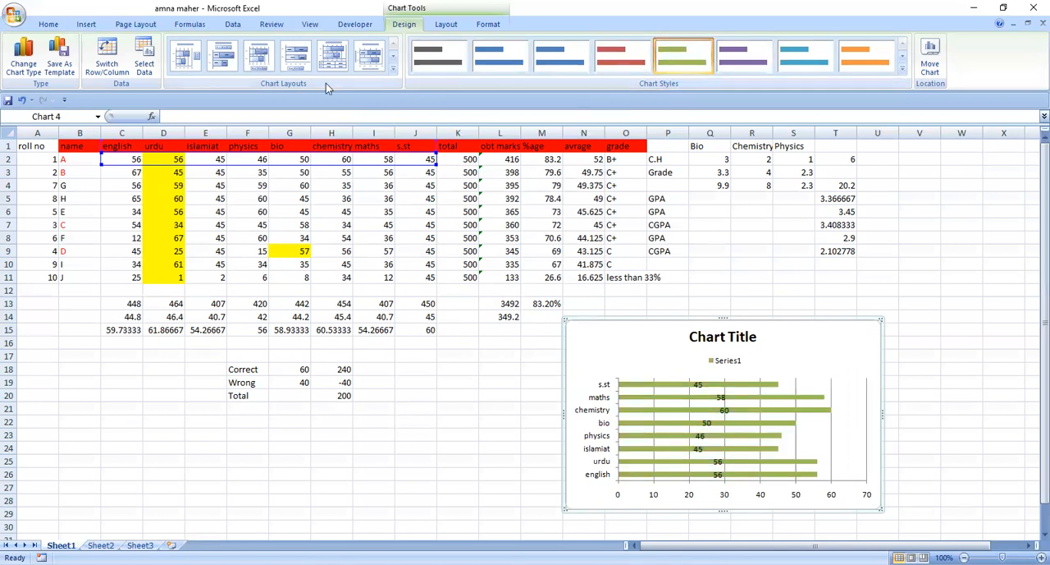
left_click(114, 72)
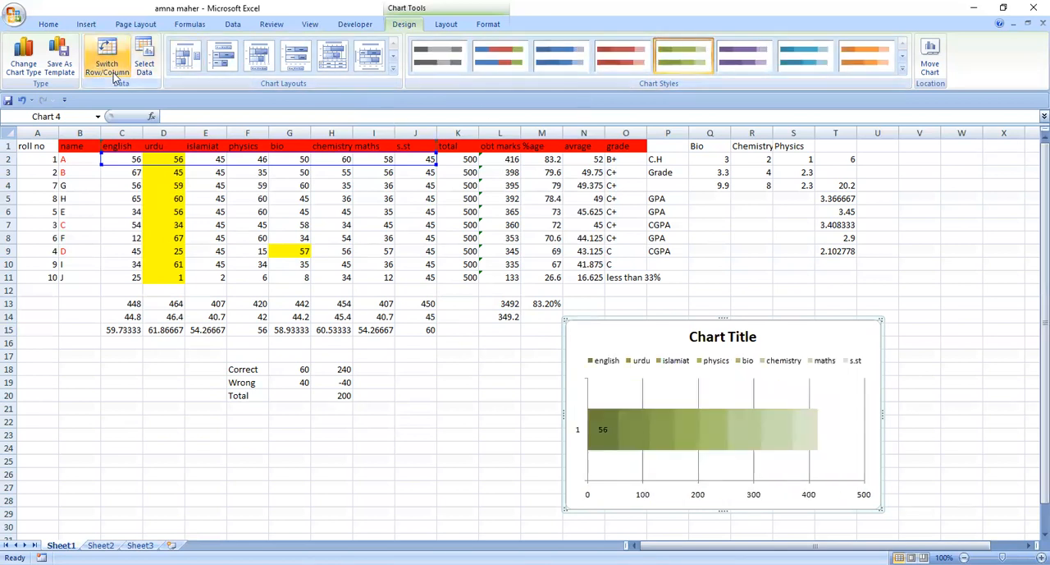
left_click(113, 72)
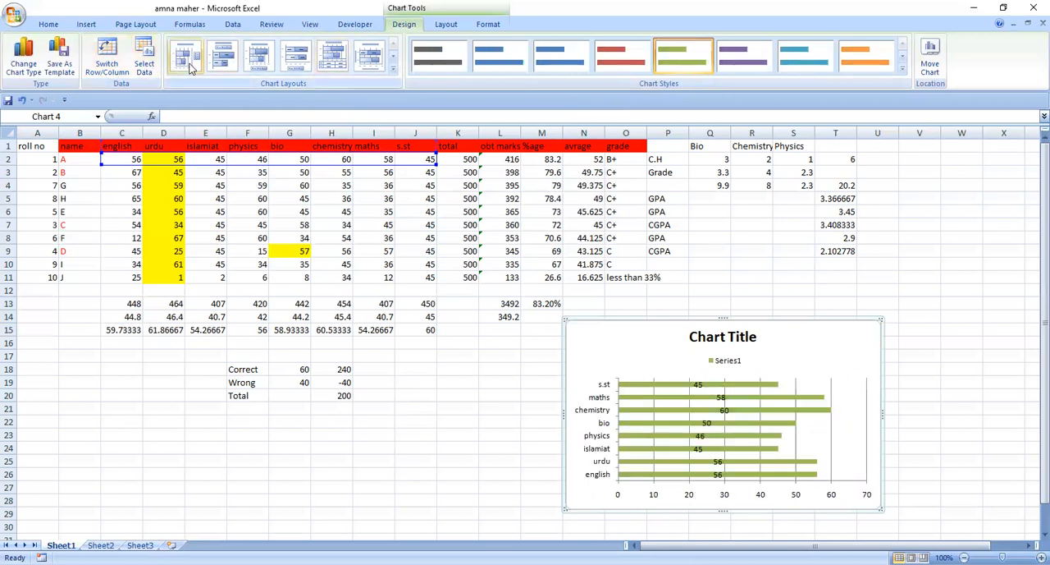
Set the chart's data range to C3:K3 on Sheet1, covering student B's row from english through total
left_click(144, 59)
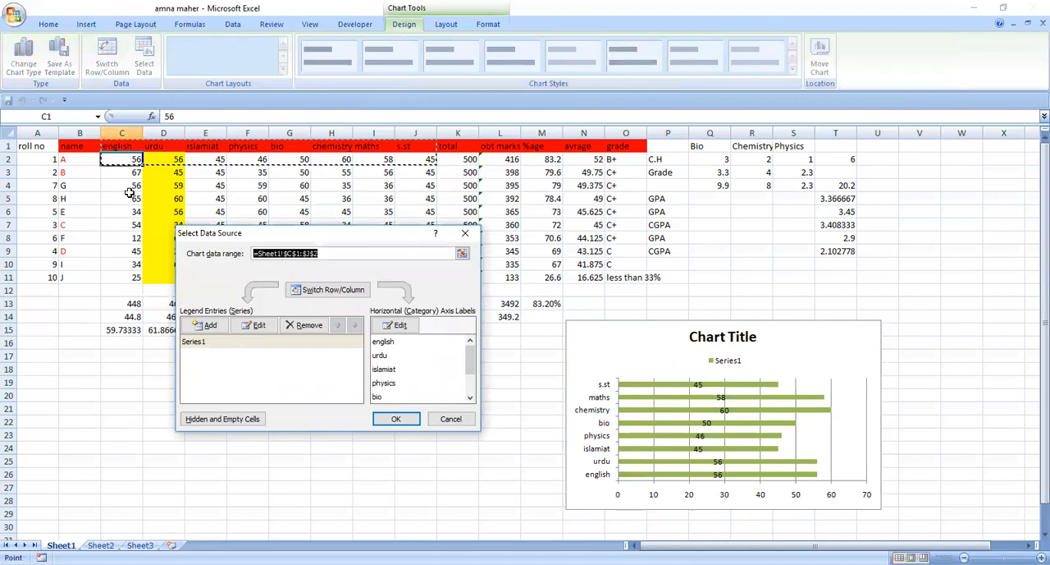
left_click(129, 173)
key("shift+Right")
key("shift+Right")
key("shift+Right")
key("shift+Right")
key("shift+Right")
key("shift+Right")
key("shift+Right")
key("shift+Right")
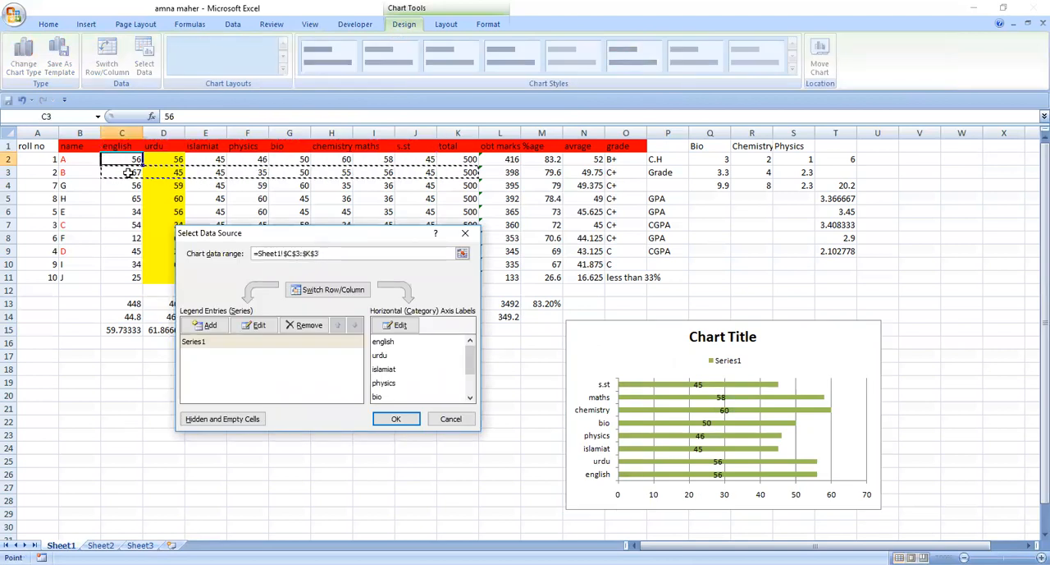
key("Return")
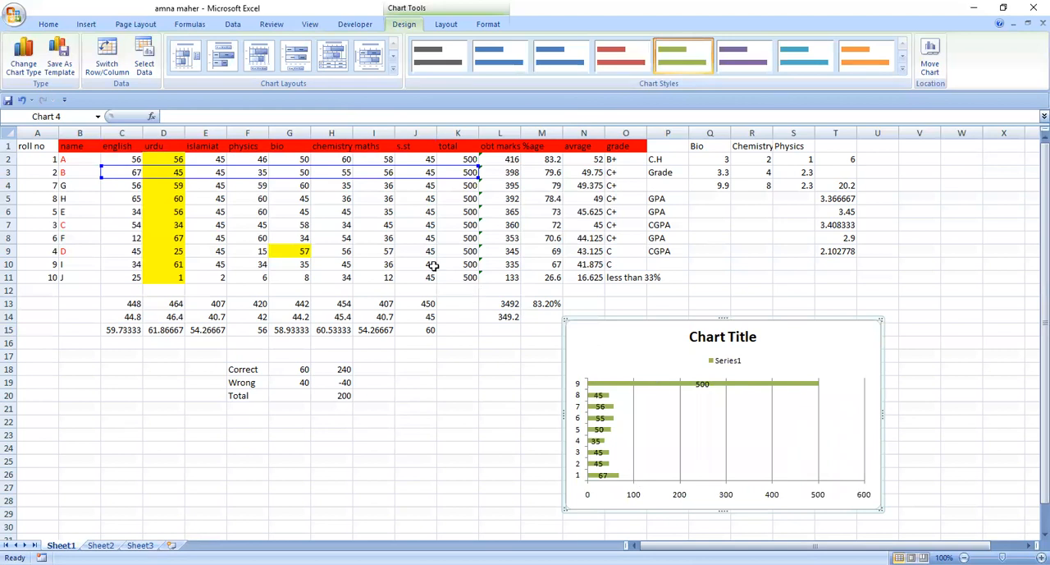
left_click(112, 145)
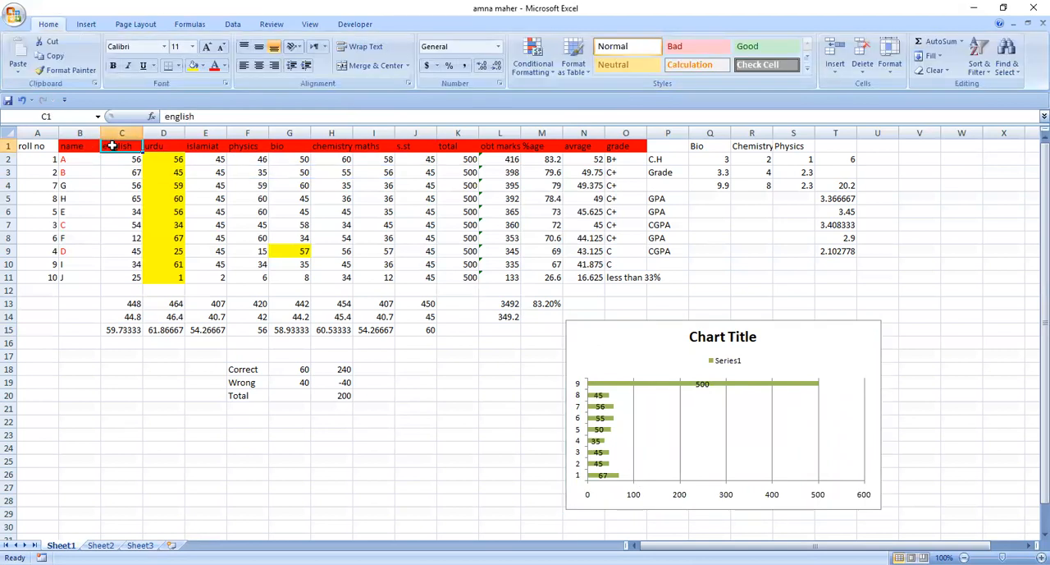
key("shift+Right")
key("shift+Right")
key("shift+Right")
key("shift+Right")
key("shift+Right")
key("shift+Right")
key("shift+Right")
key("shift+Down")
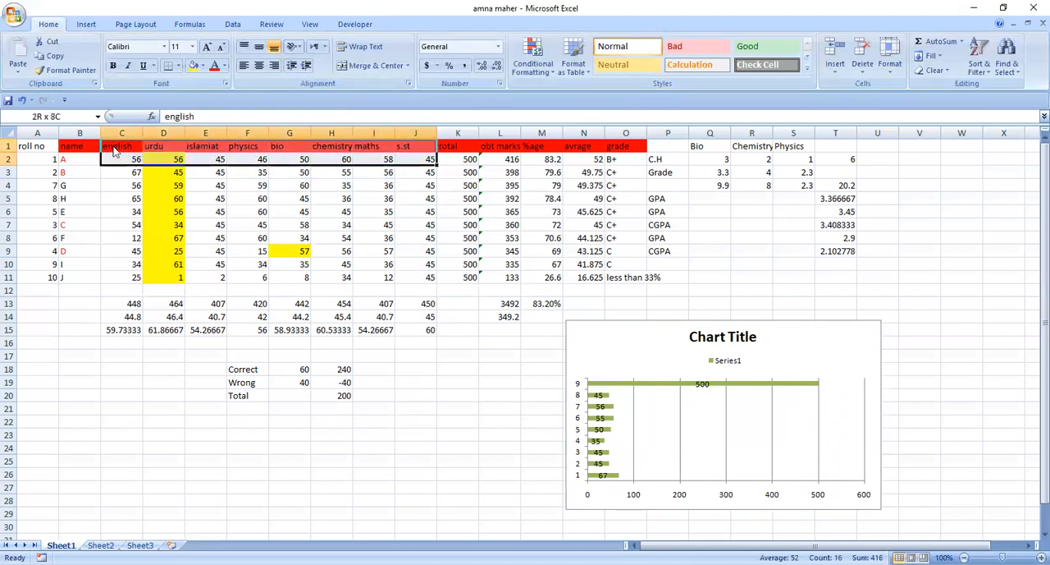
key("Return")
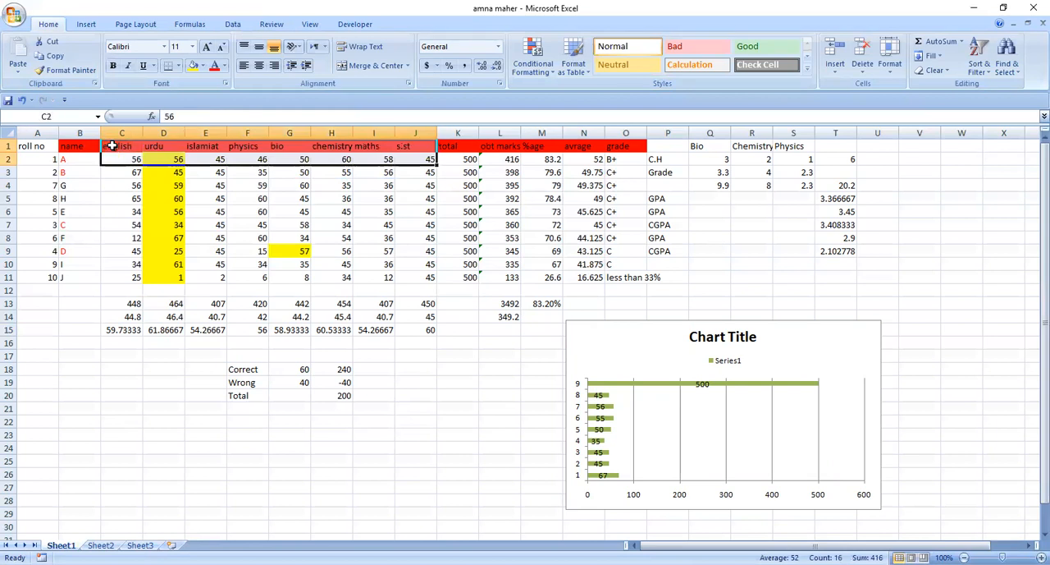
Set the bar chart's data range to C1:J2, covering the subject headings and student A's marks
left_click(583, 379)
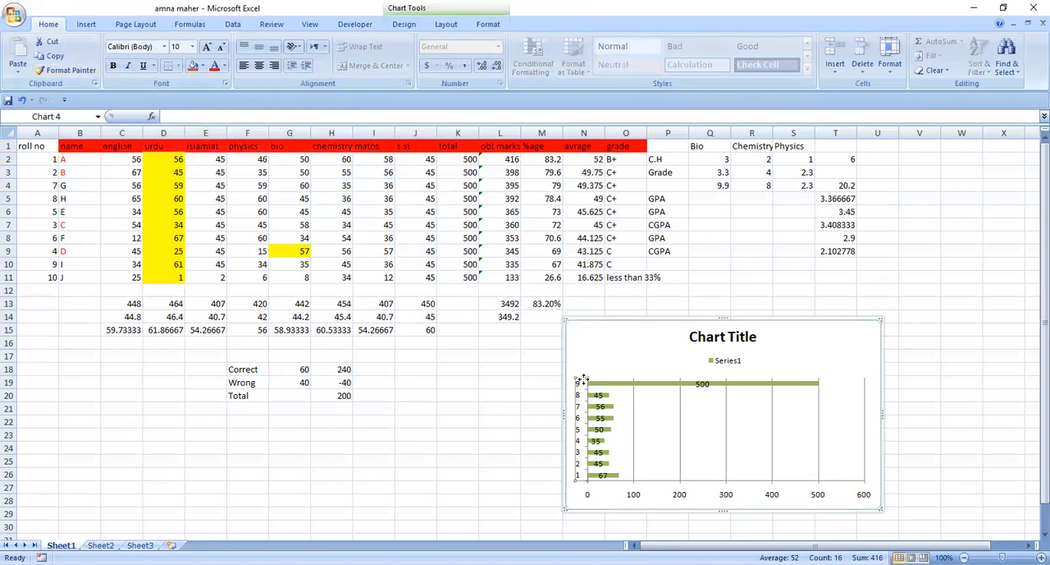
left_click(685, 440)
left_click(681, 417)
left_click(683, 415)
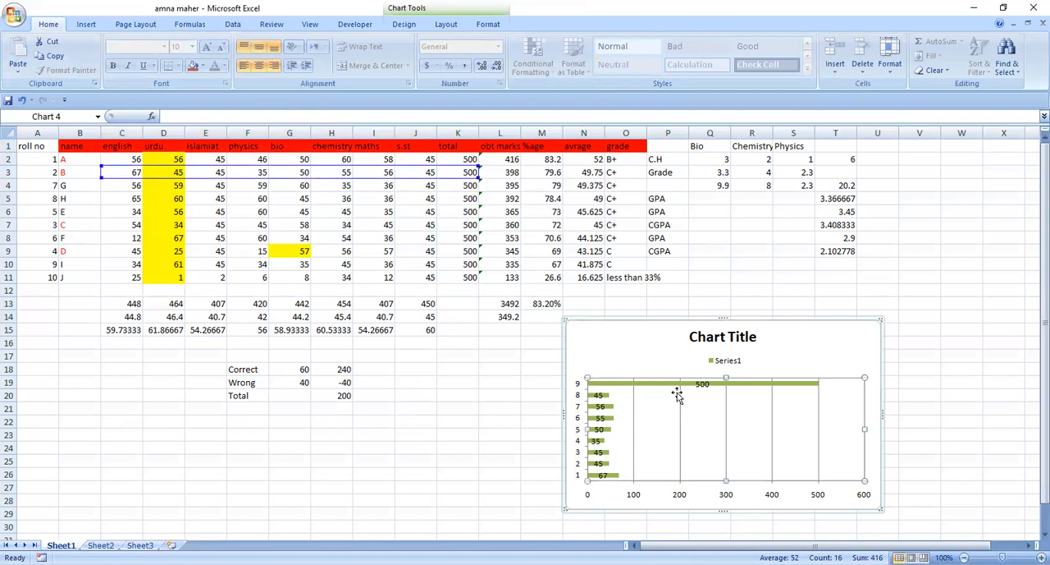
right_click(681, 417)
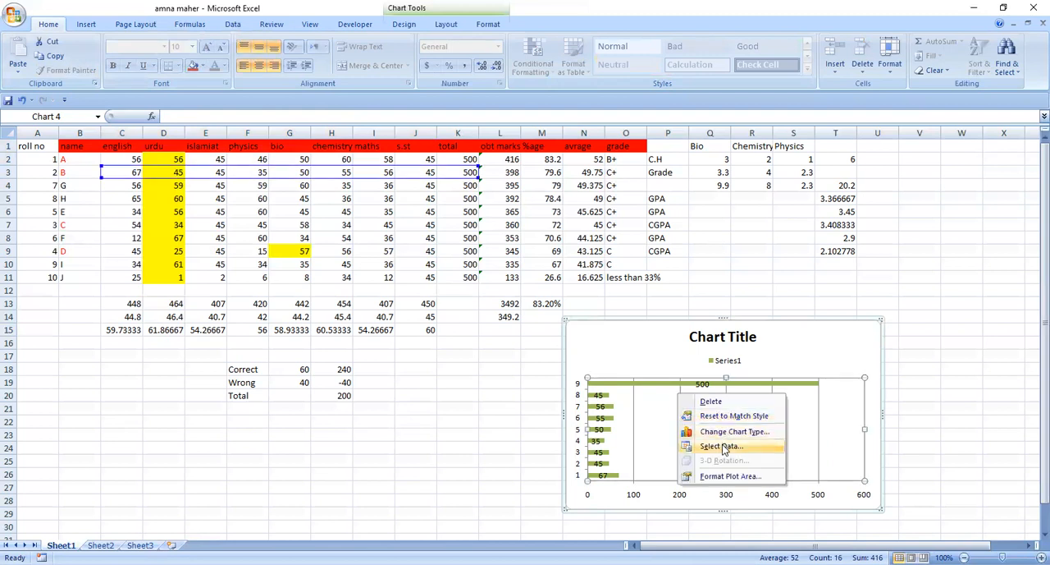
left_click(722, 445)
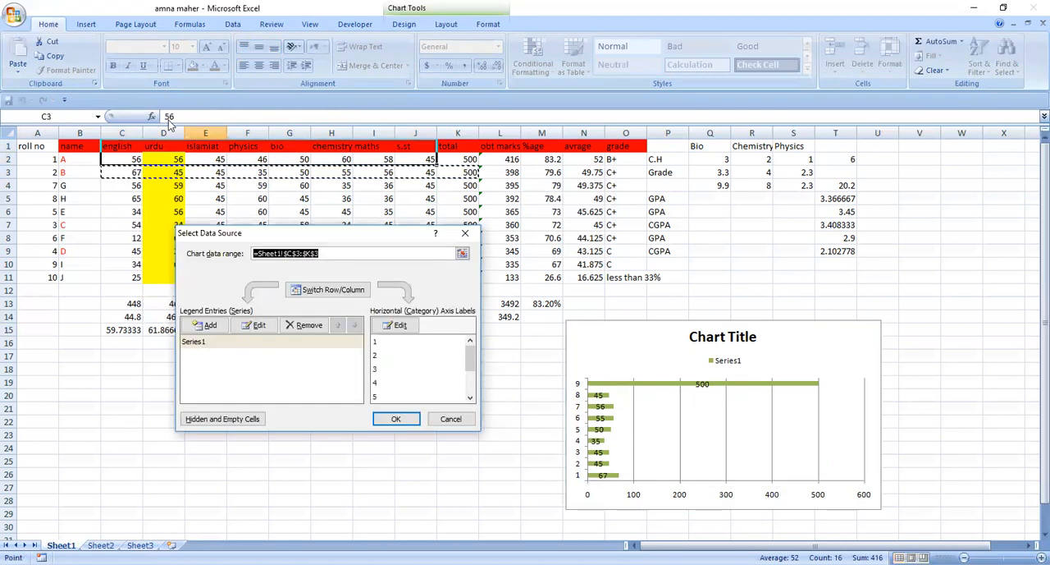
left_click(120, 146)
key("shift+Right")
key("shift+Right")
key("shift+Right")
key("shift+Right")
key("shift+Right")
key("shift+Right")
key("shift+Right")
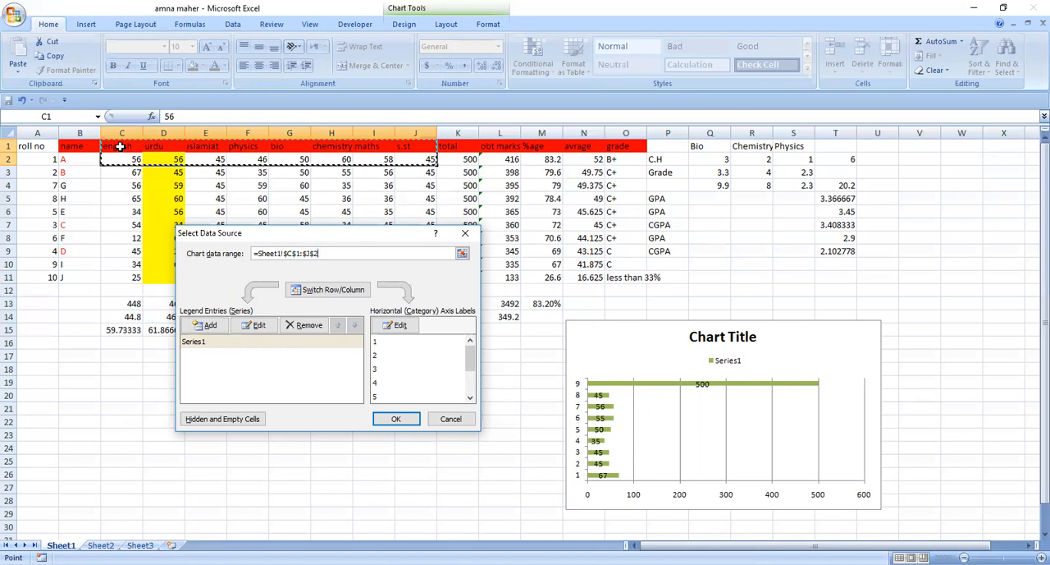
key("Return")
Try to change the bar chart to a Volume-High-Low-Close stock chart
left_click(120, 146)
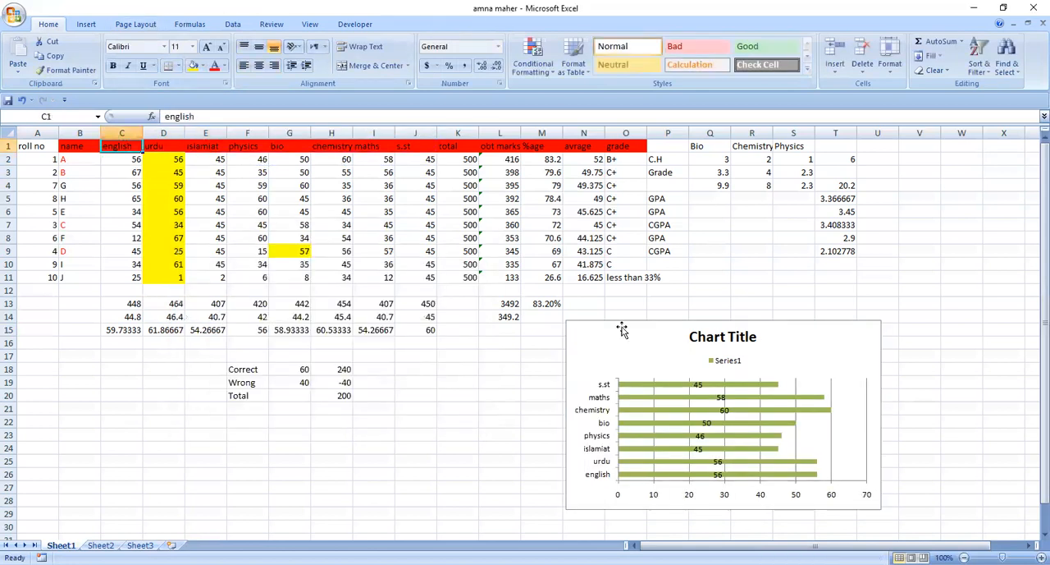
left_click(699, 408)
right_click(699, 408)
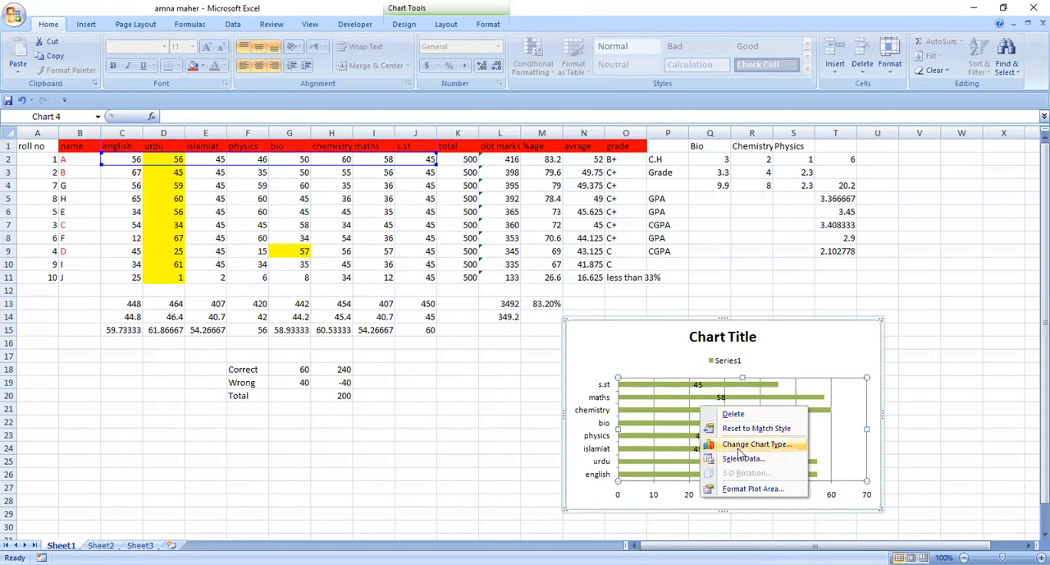
left_click(743, 444)
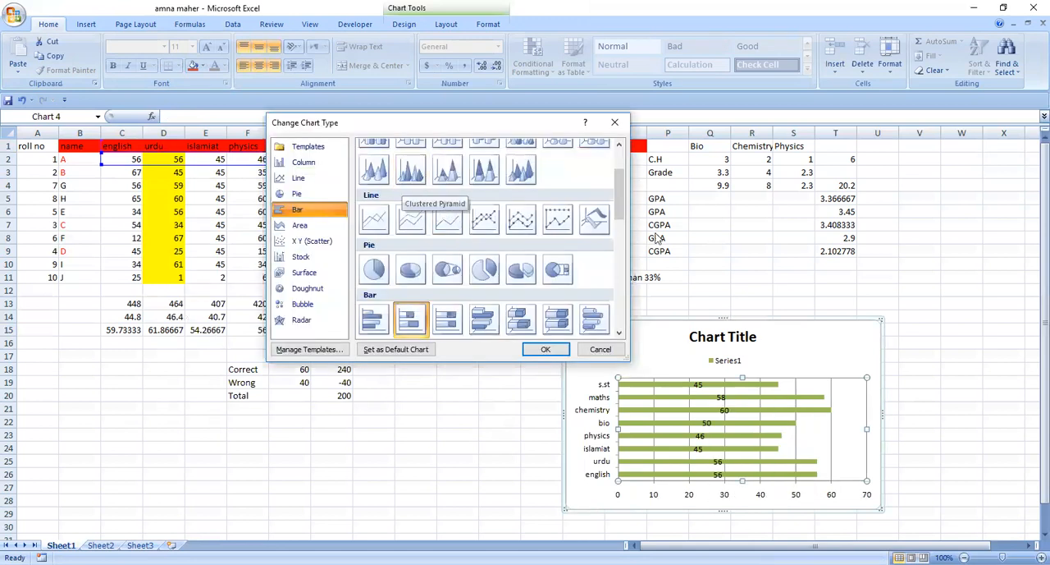
left_click_drag(621, 202, 556, 263)
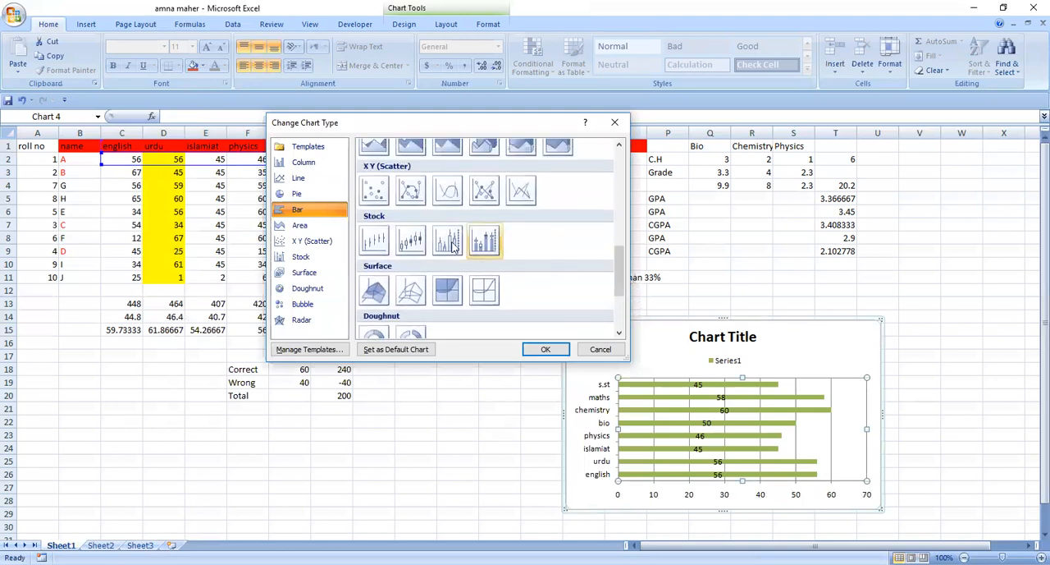
left_click(448, 240)
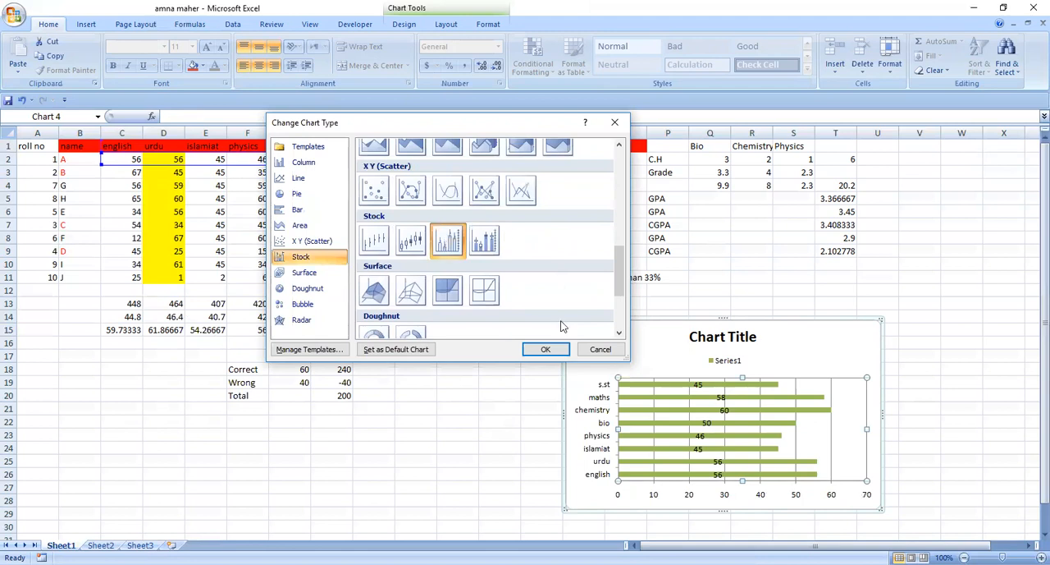
left_click(543, 350)
Change the marks chart from stacked bars to a stacked line chart
scroll(447, 271, "up", 5)
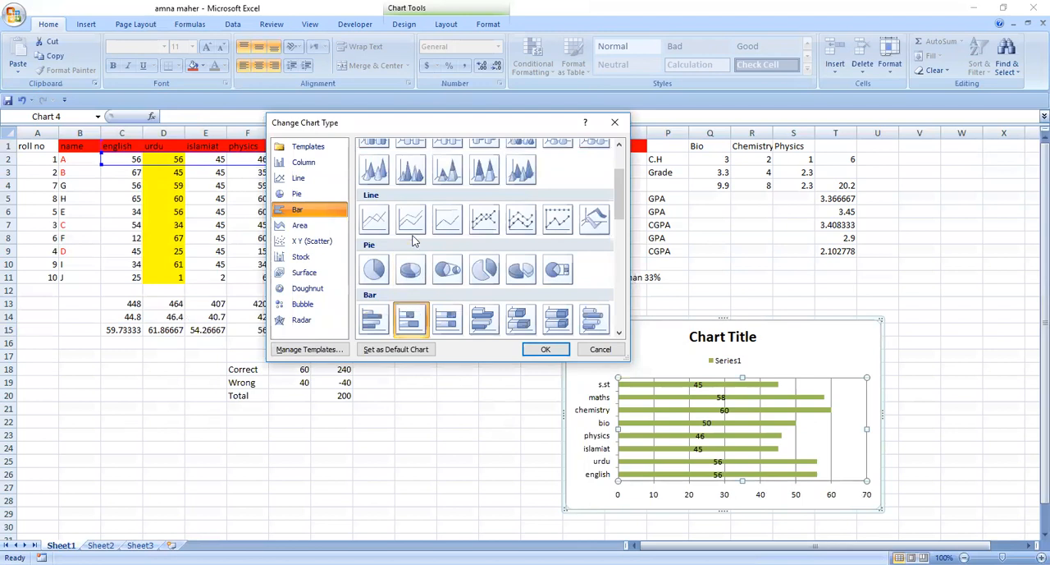
left_click(413, 233)
left_click(545, 349)
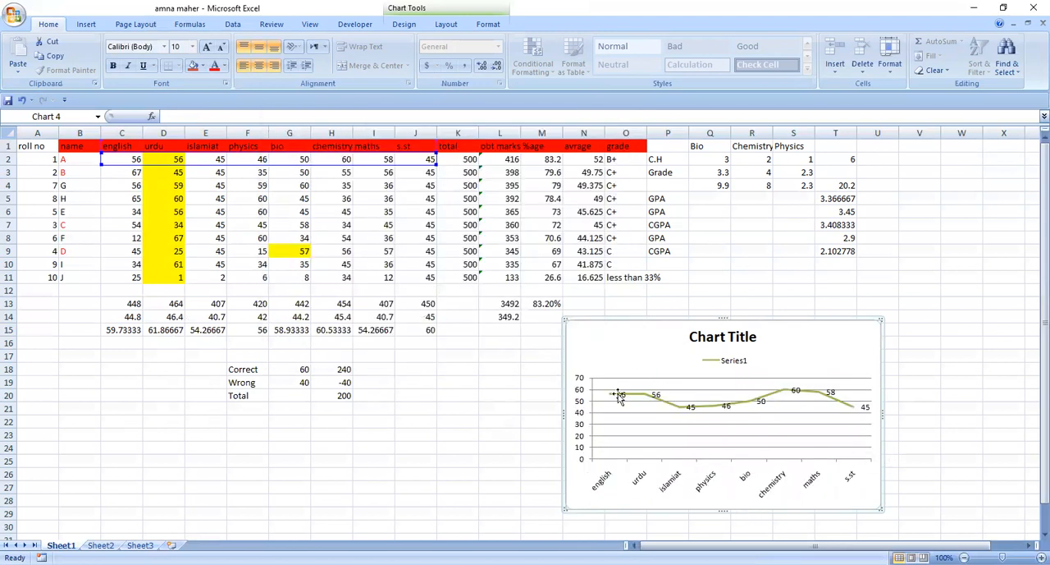
left_click(898, 437)
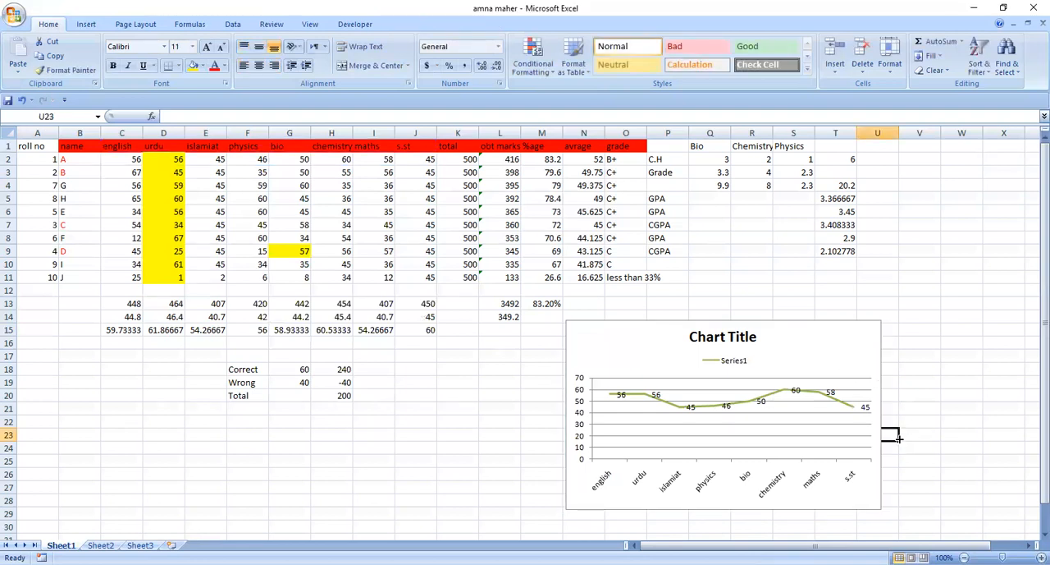
Change the marks line chart to a 100% stacked column chart
left_click(793, 387)
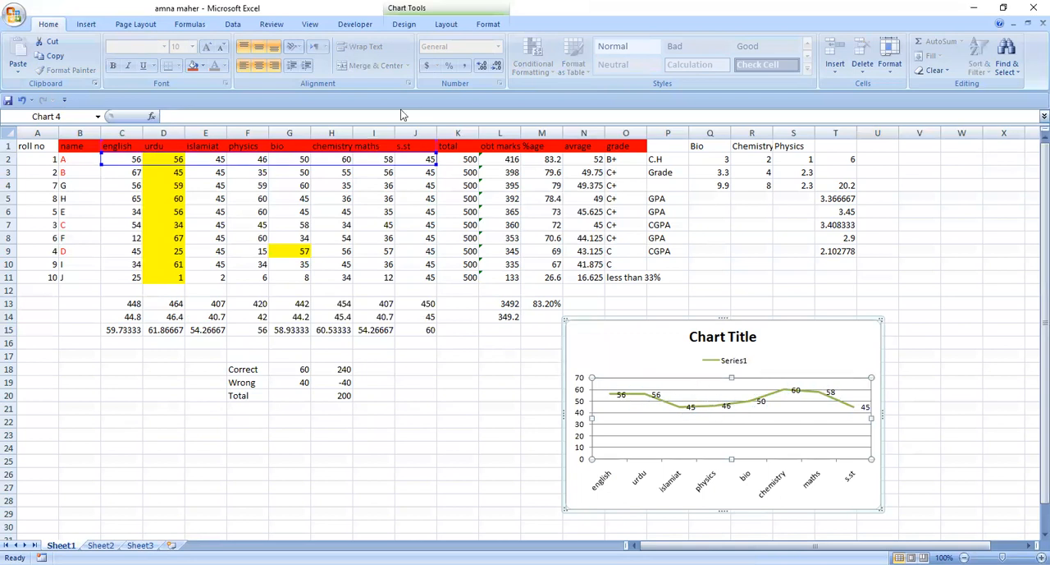
right_click(687, 385)
left_click(729, 424)
left_click(449, 174)
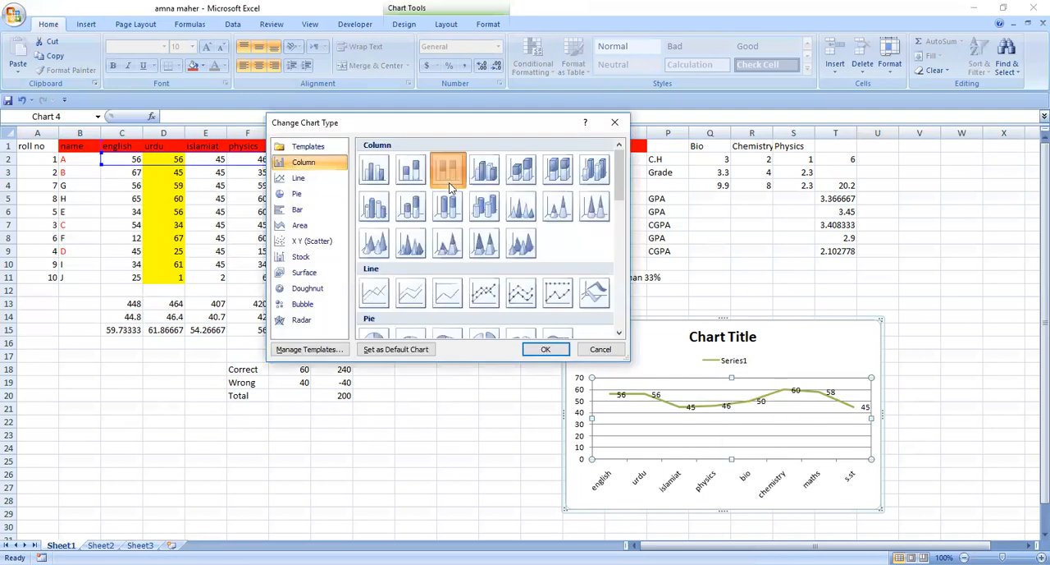
left_click(542, 350)
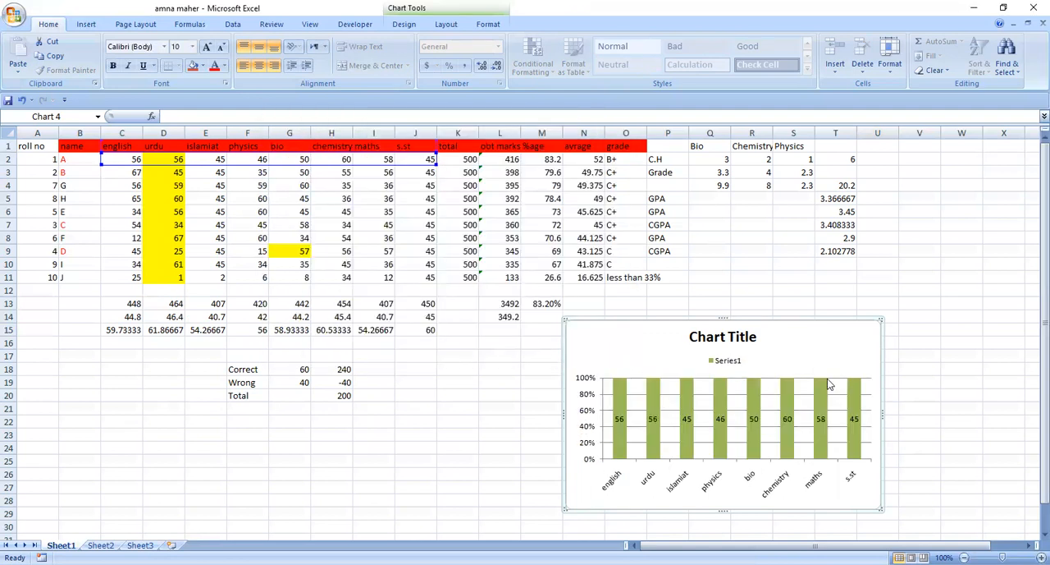
Change the marks chart to a clustered column chart
left_click(707, 383)
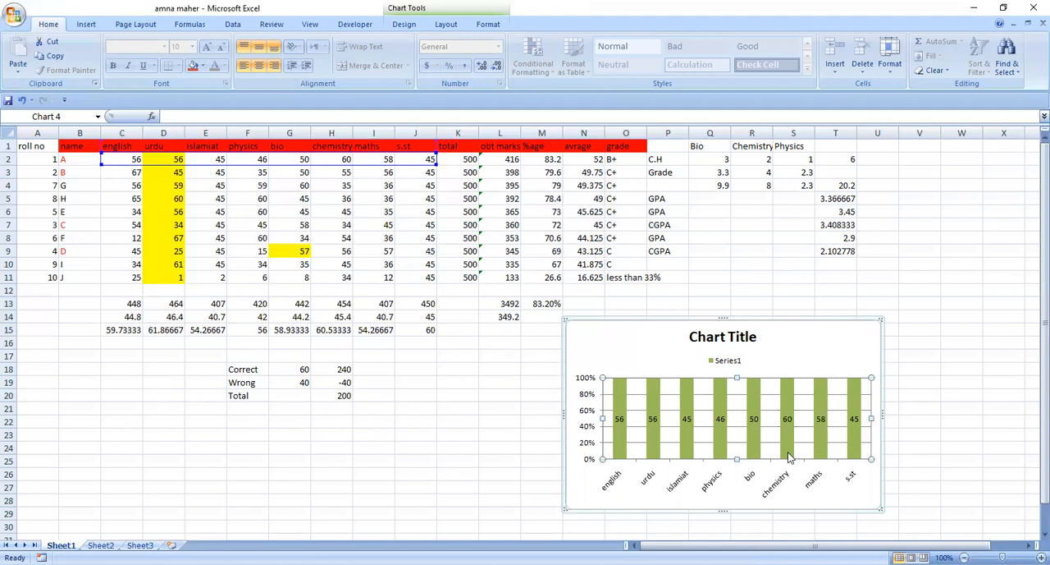
right_click(750, 417)
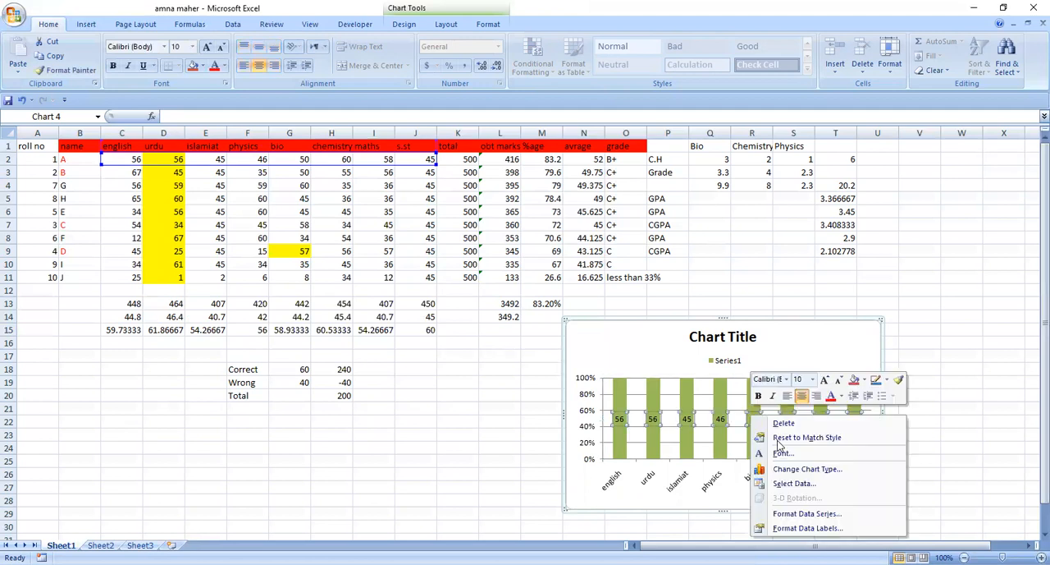
left_click(802, 471)
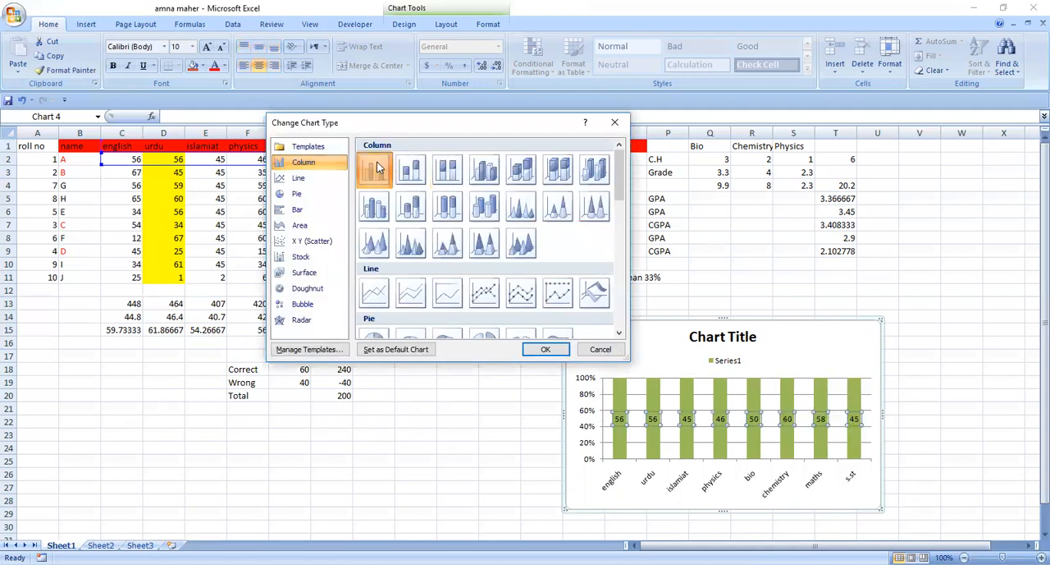
left_click(543, 350)
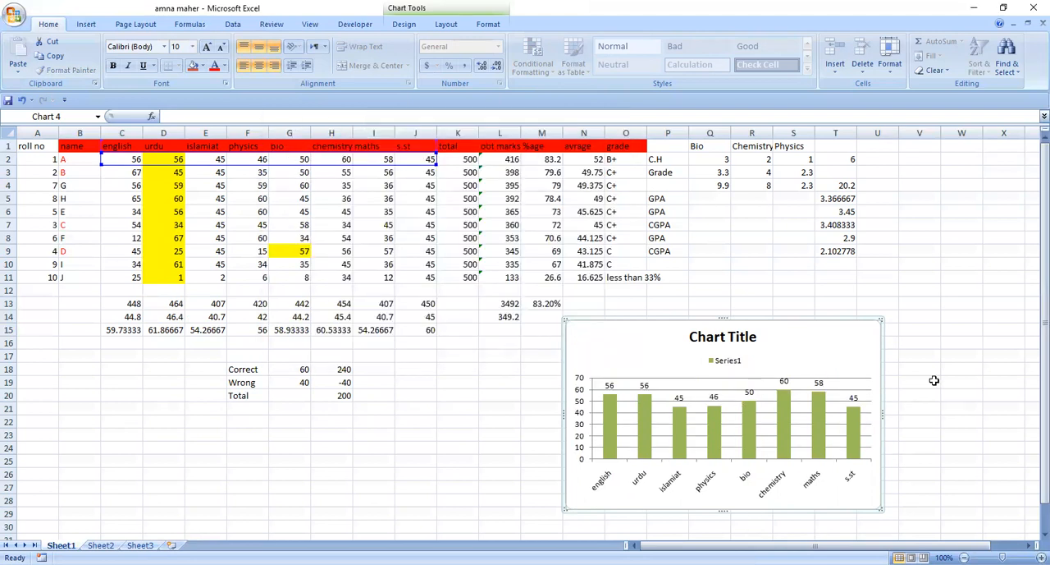
left_click(118, 24)
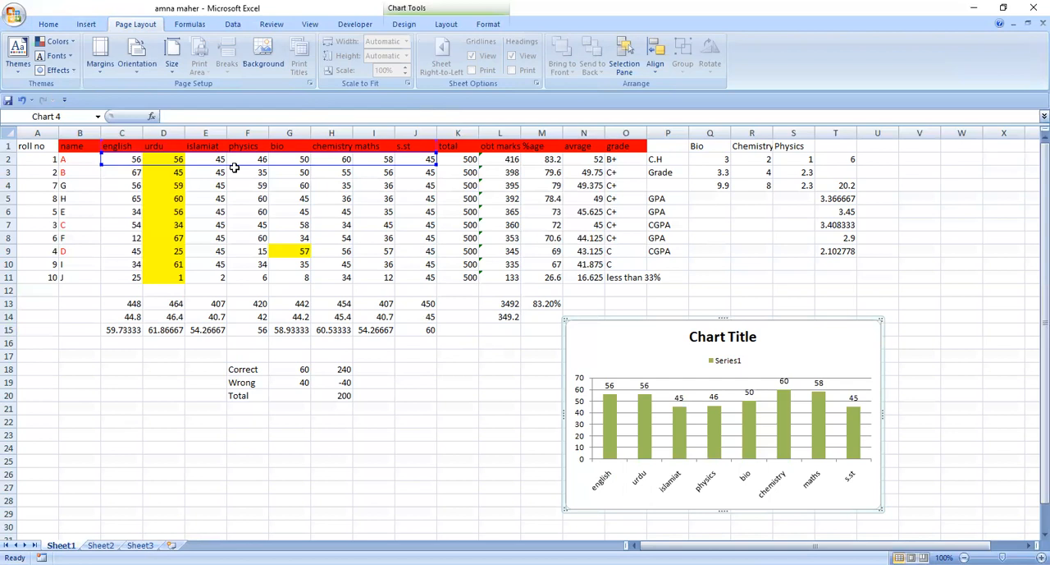
left_click(154, 328)
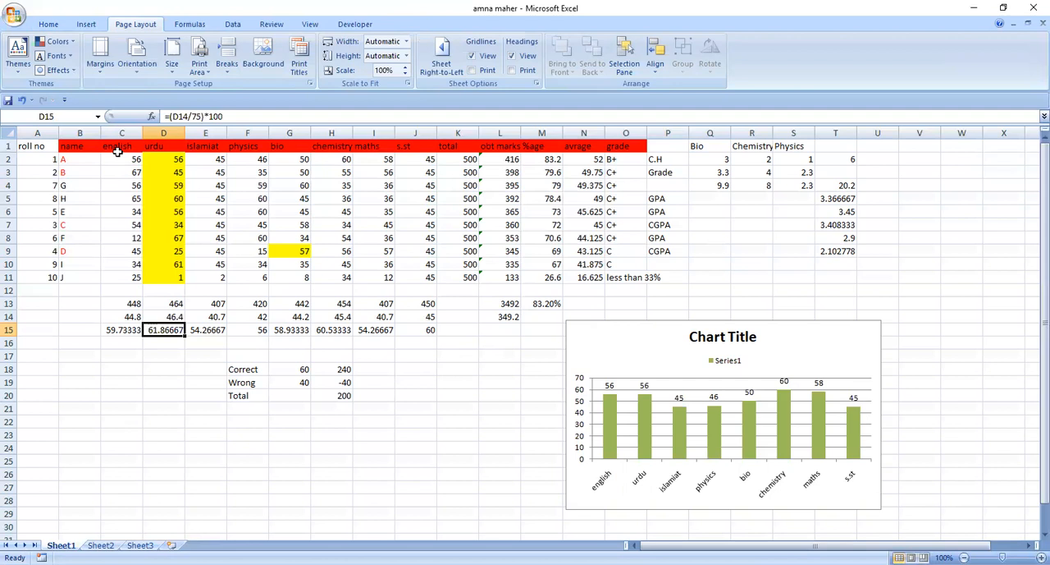
left_click(339, 302)
left_click(408, 397)
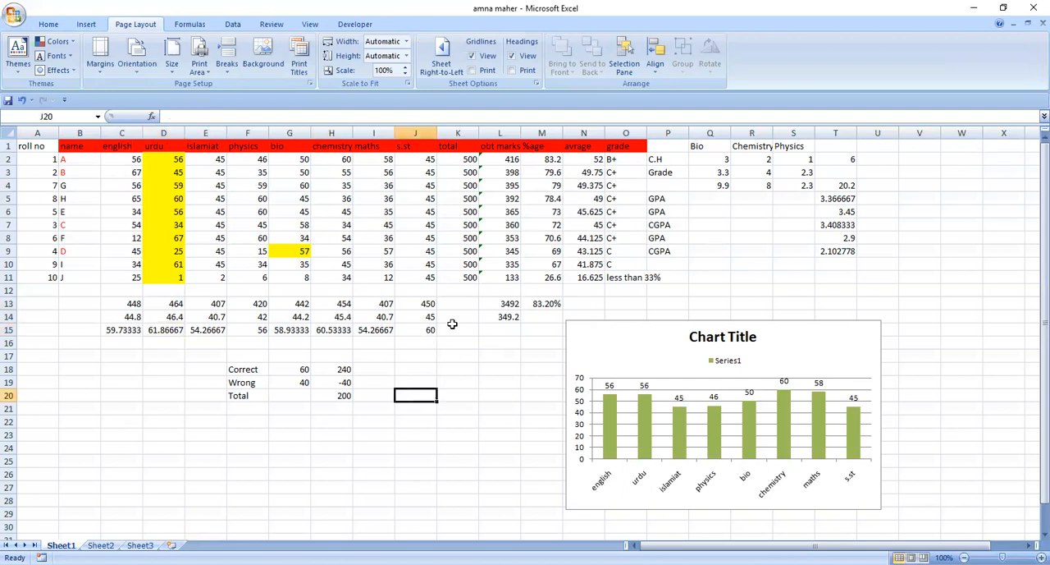